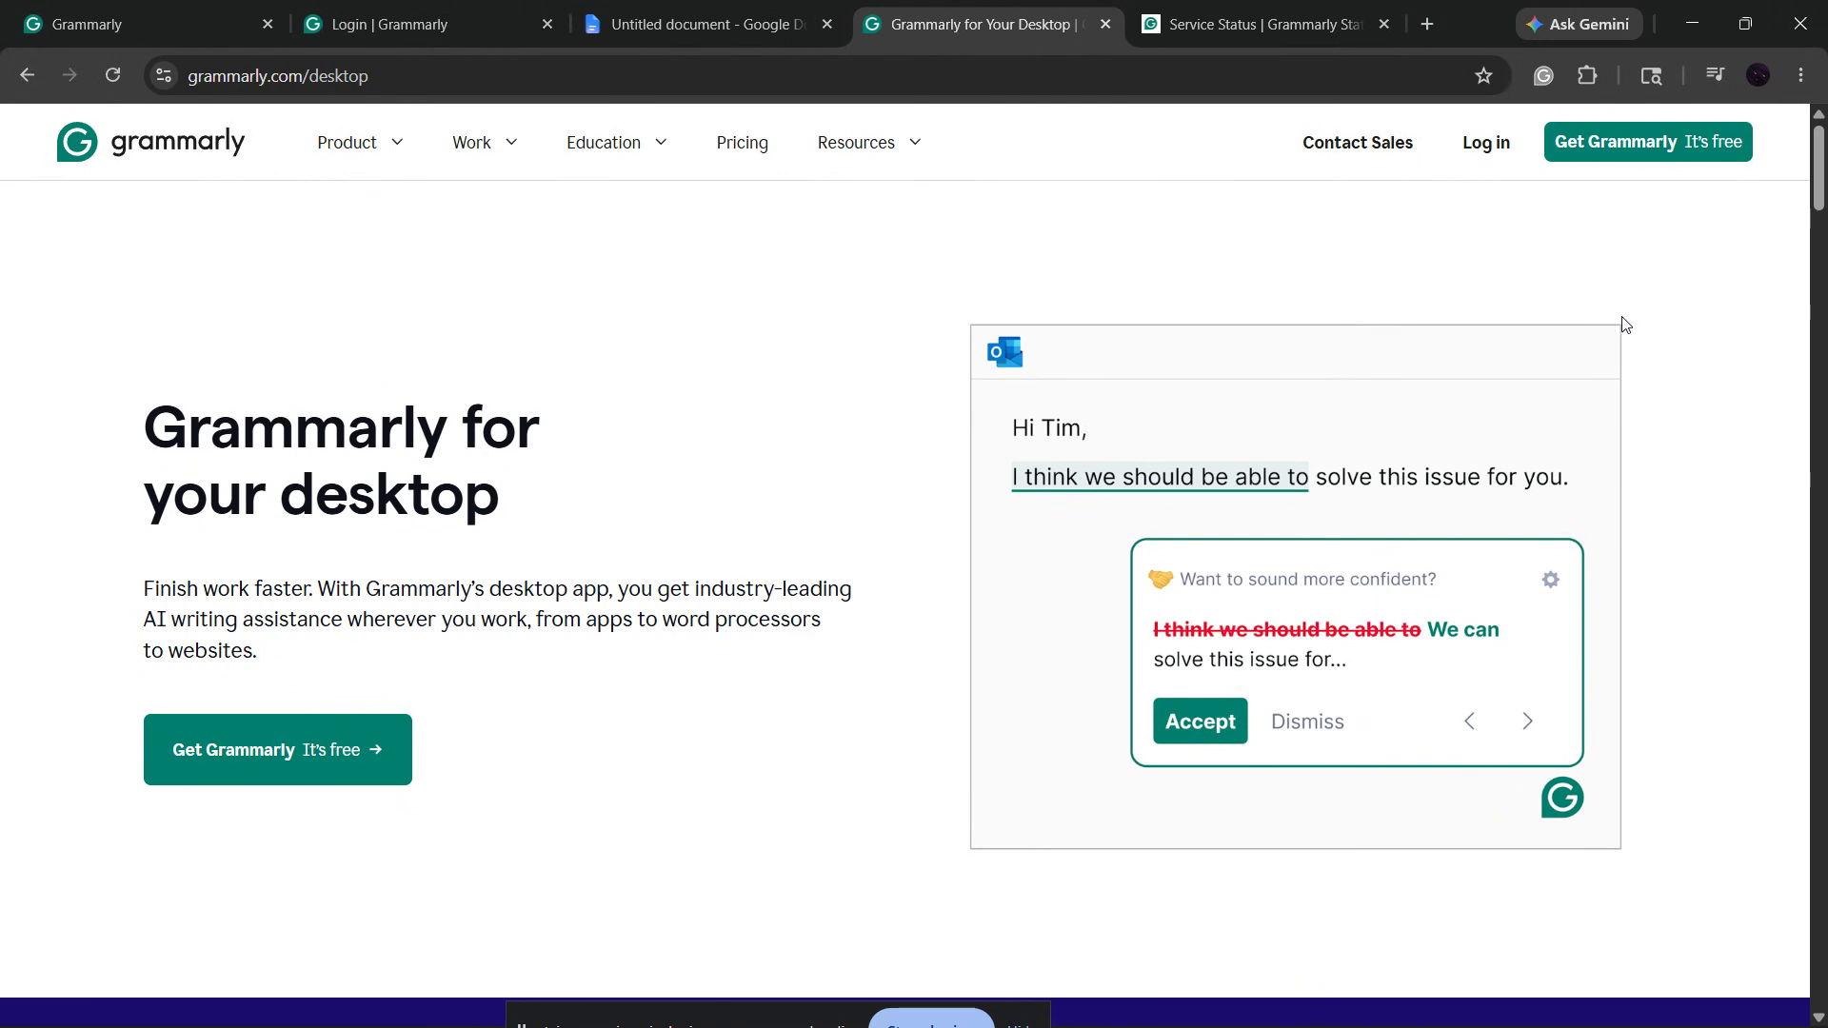
Step: Switch to the Music folder in File Explorer and run the Grammarly installer there as administrator
left_click(899, 990)
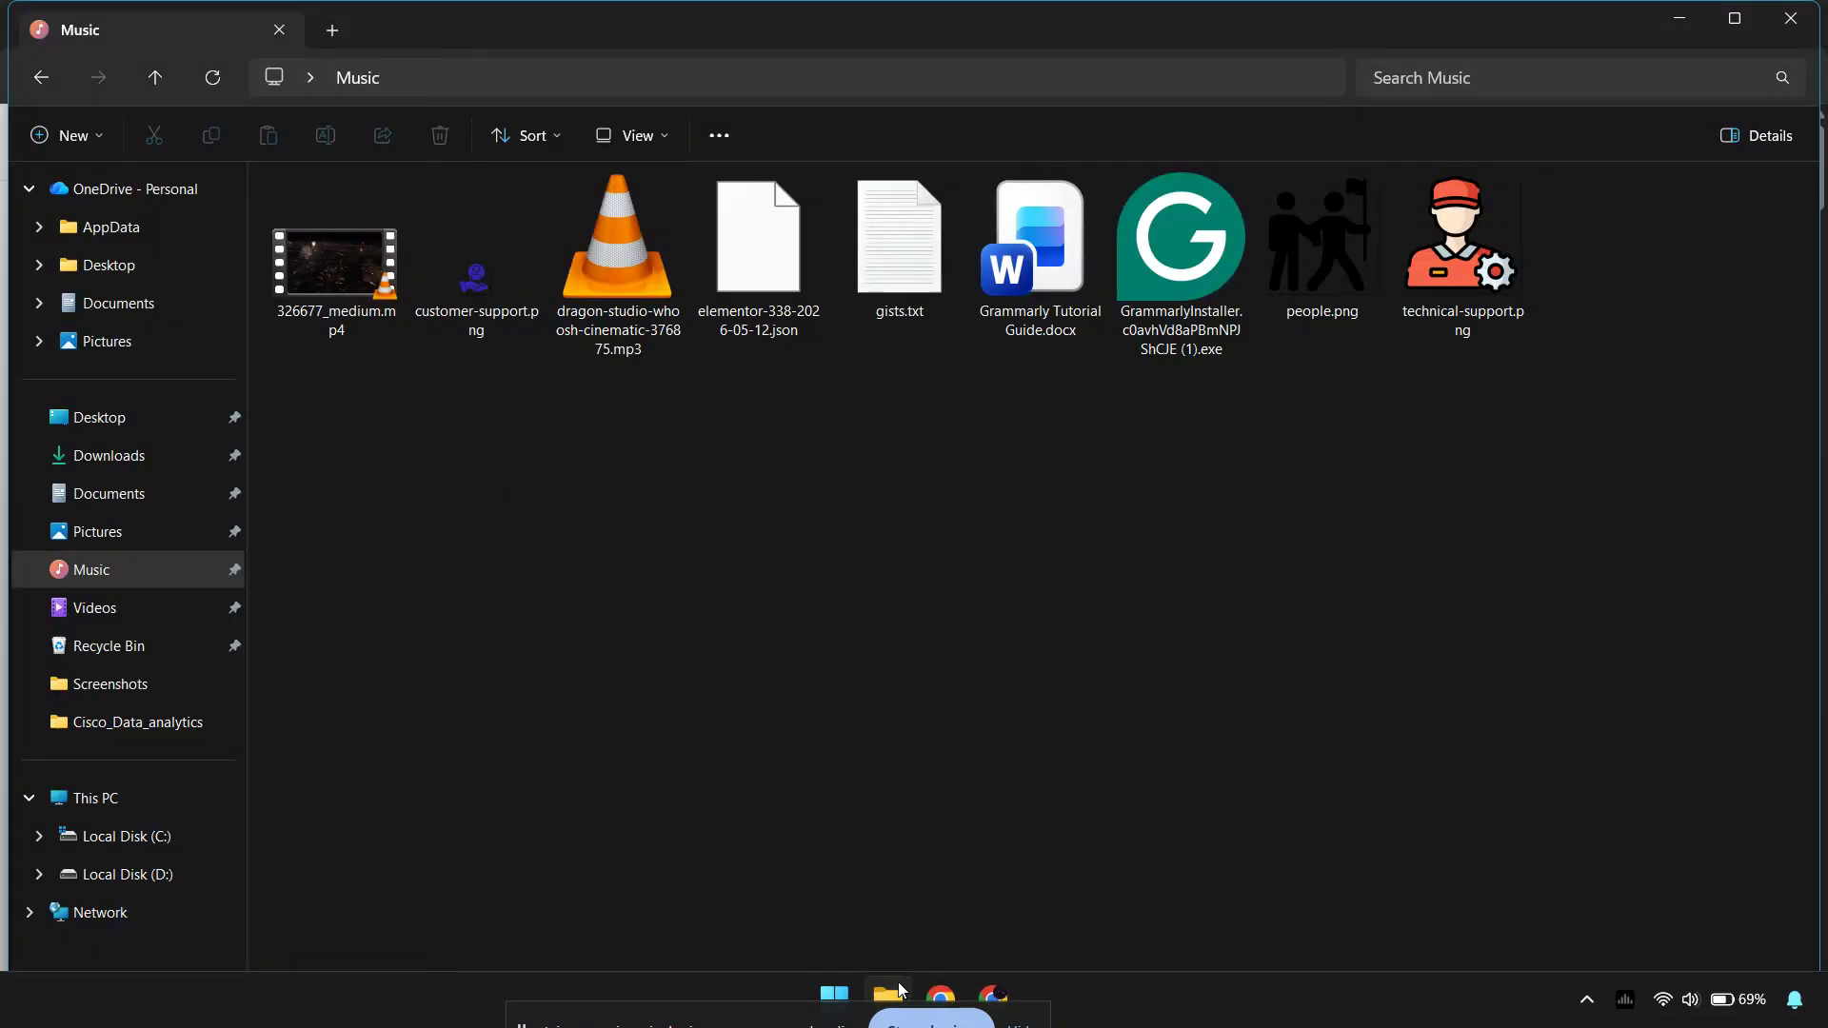
left_click(1184, 312)
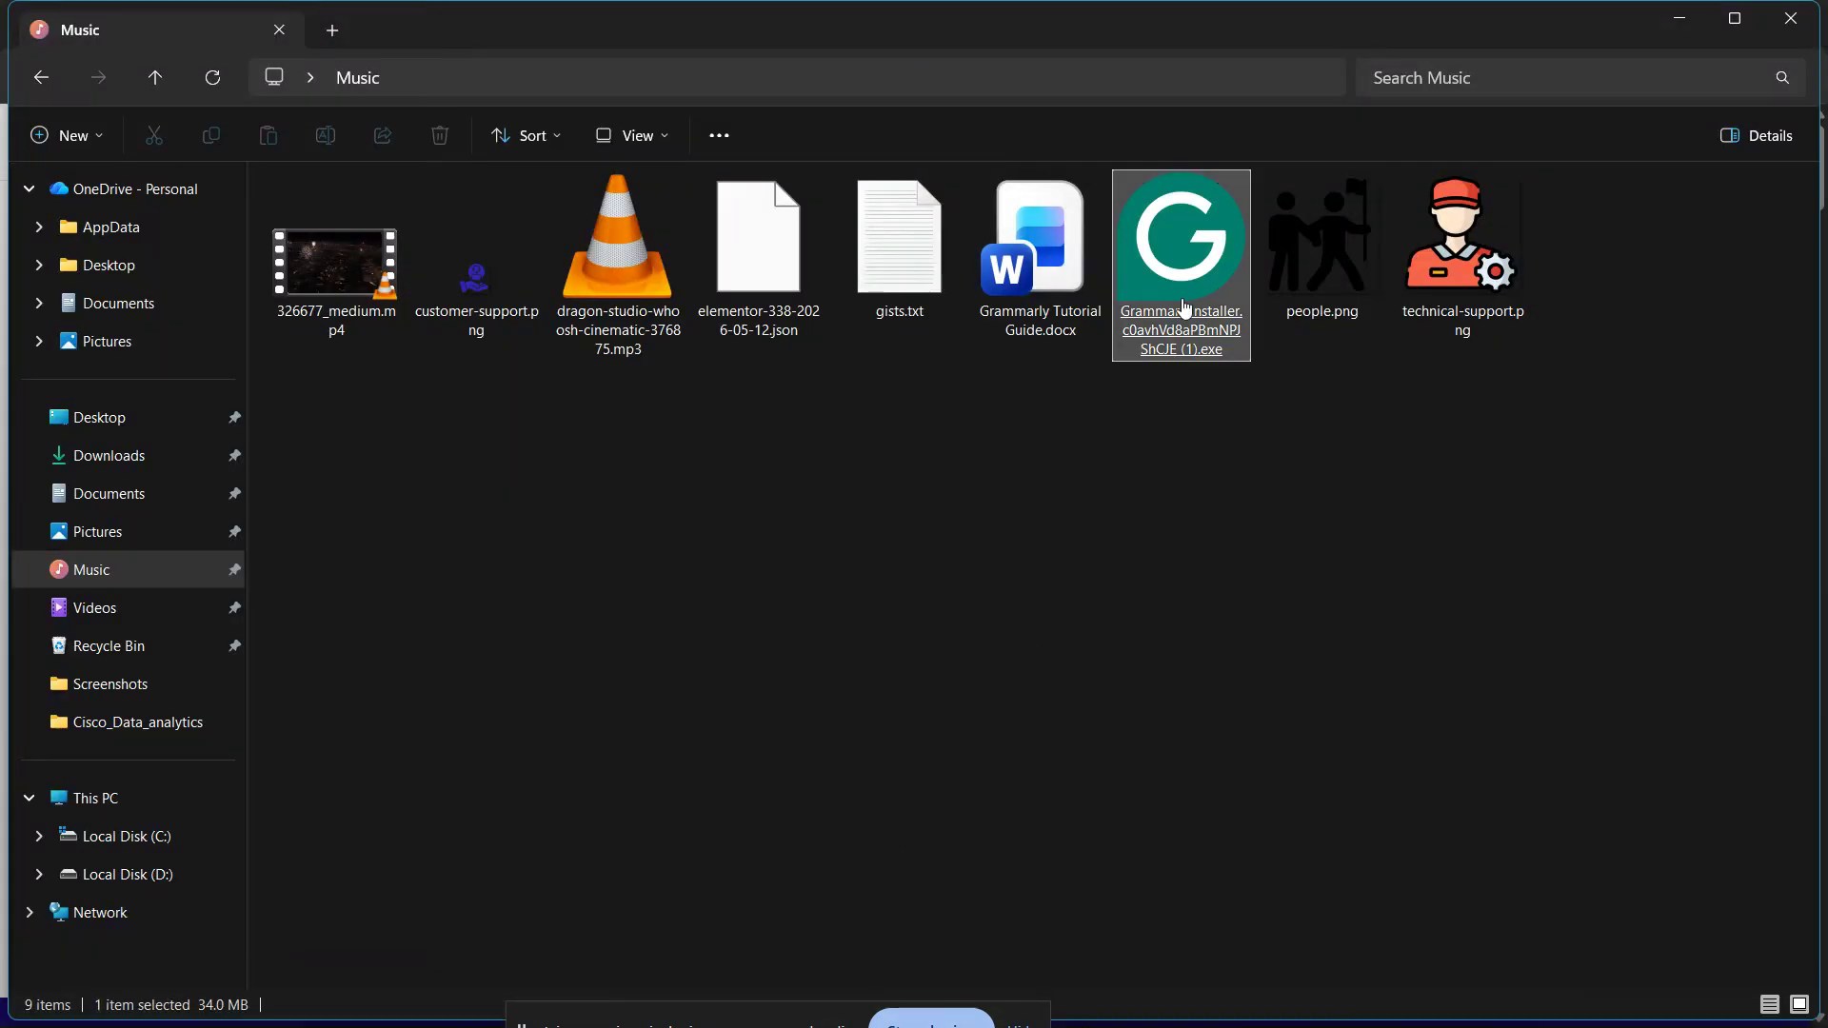
right_click(1190, 316)
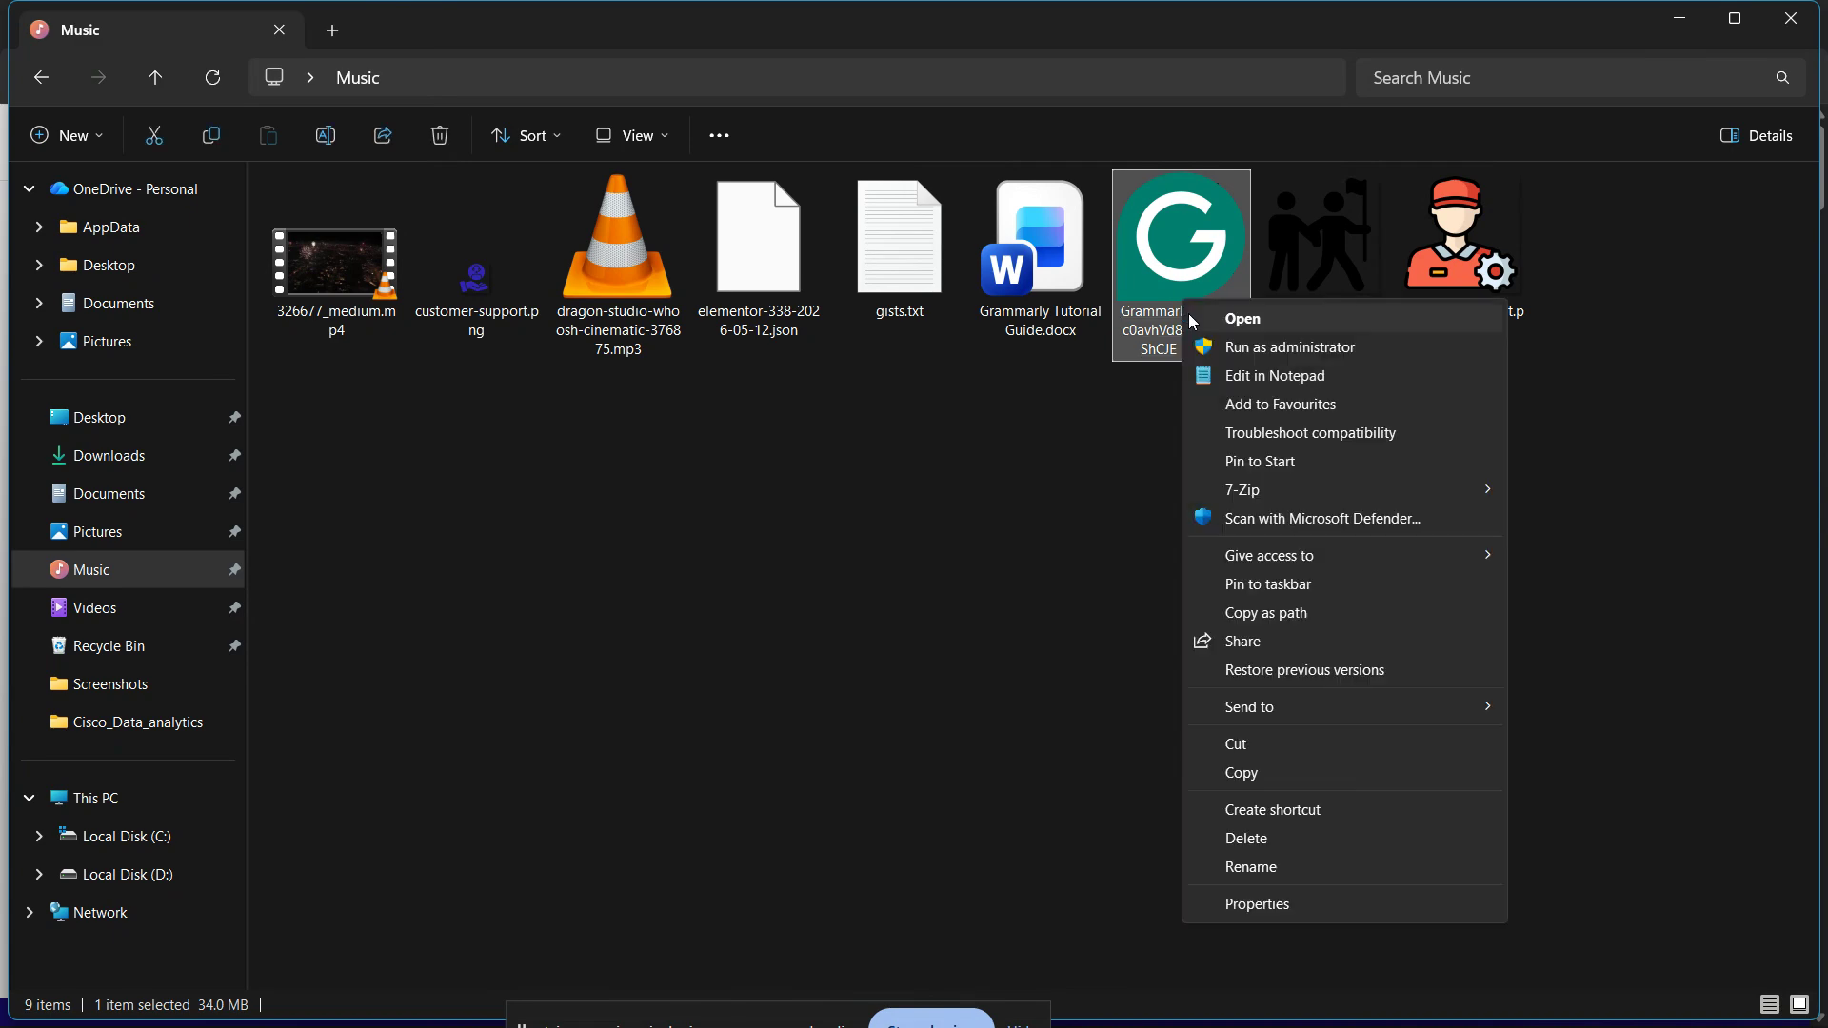
left_click(1277, 364)
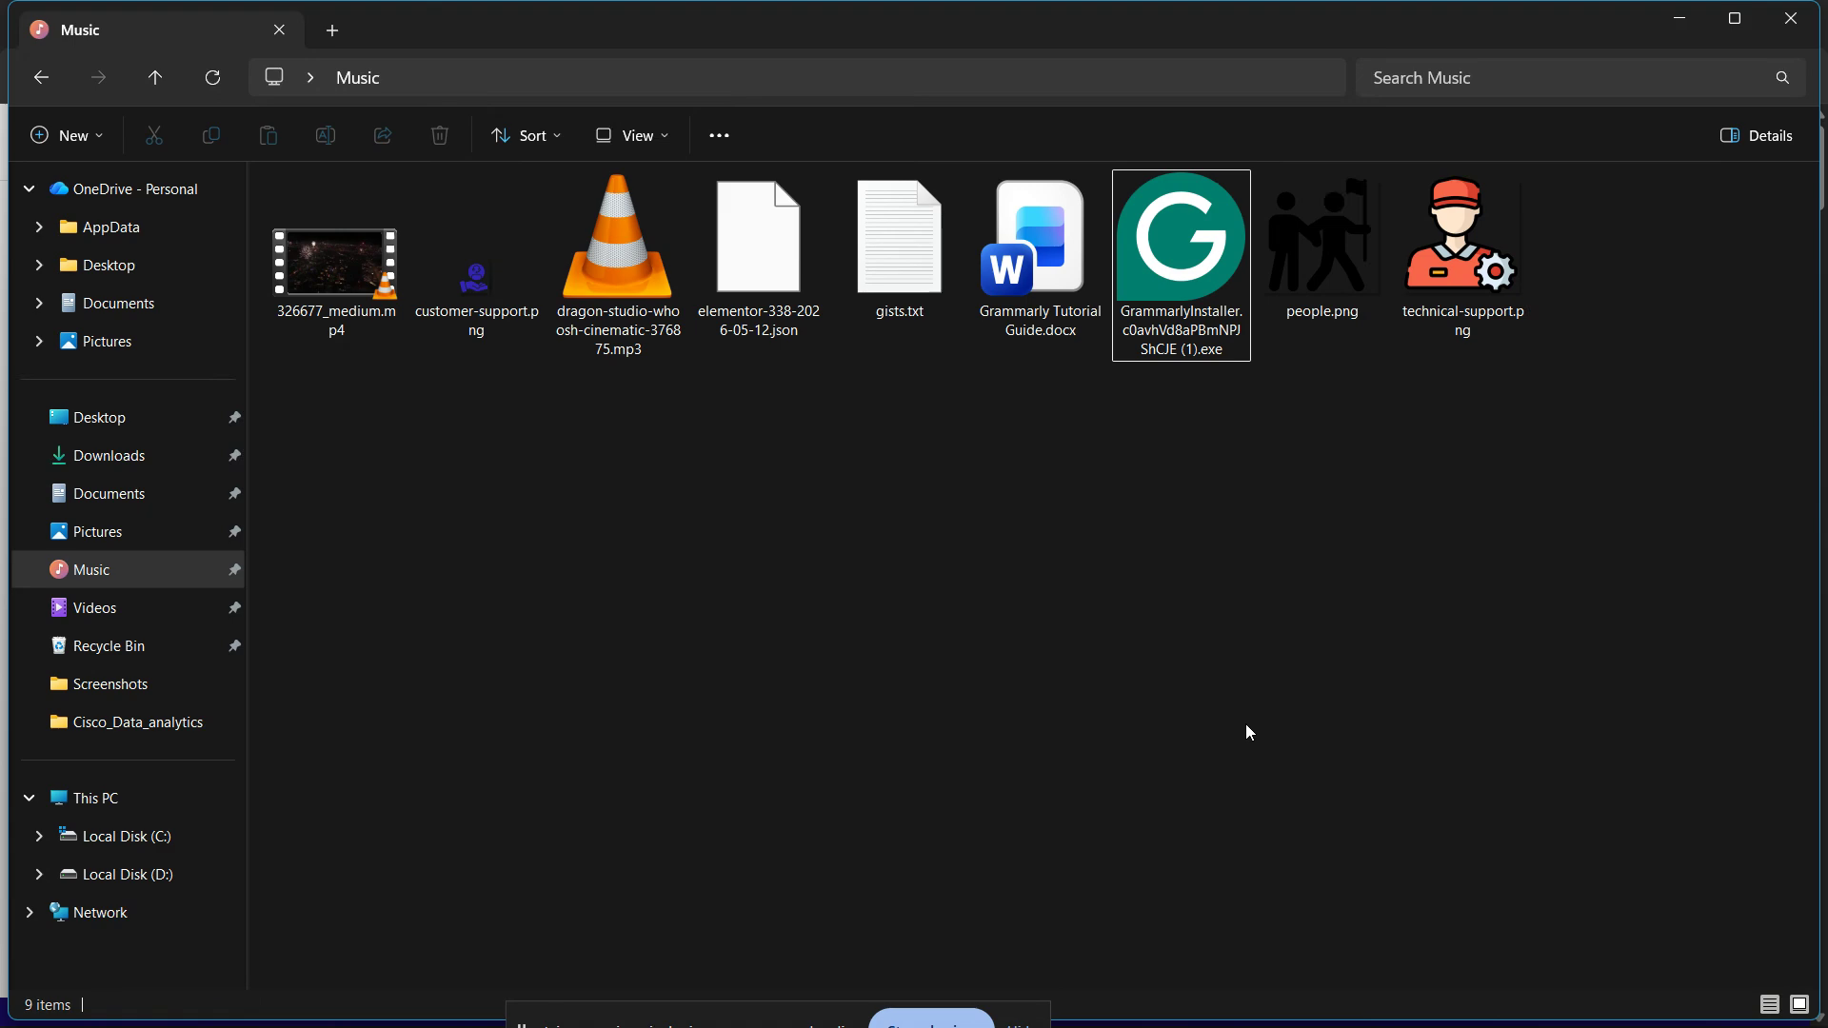
Step: Find Virus & threat protection in Windows search and open its settings page with the Real-time protection option
key("super")
type("viru")
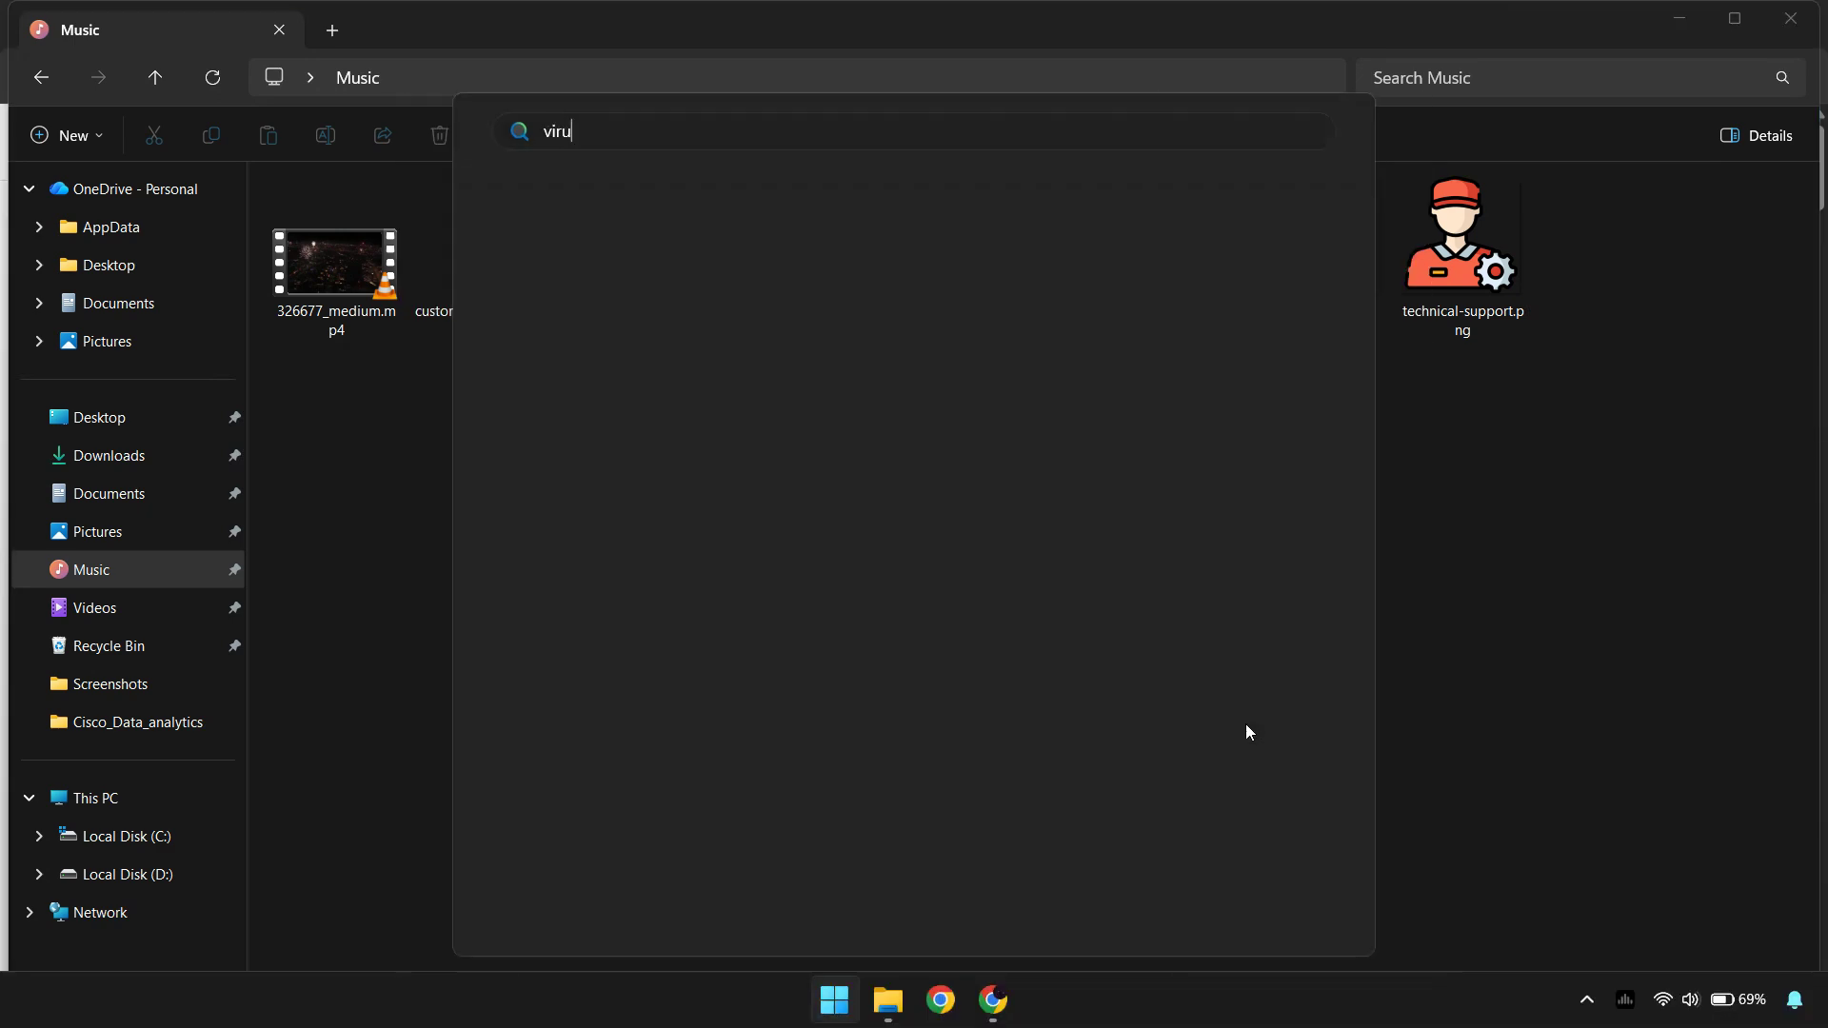
type("s")
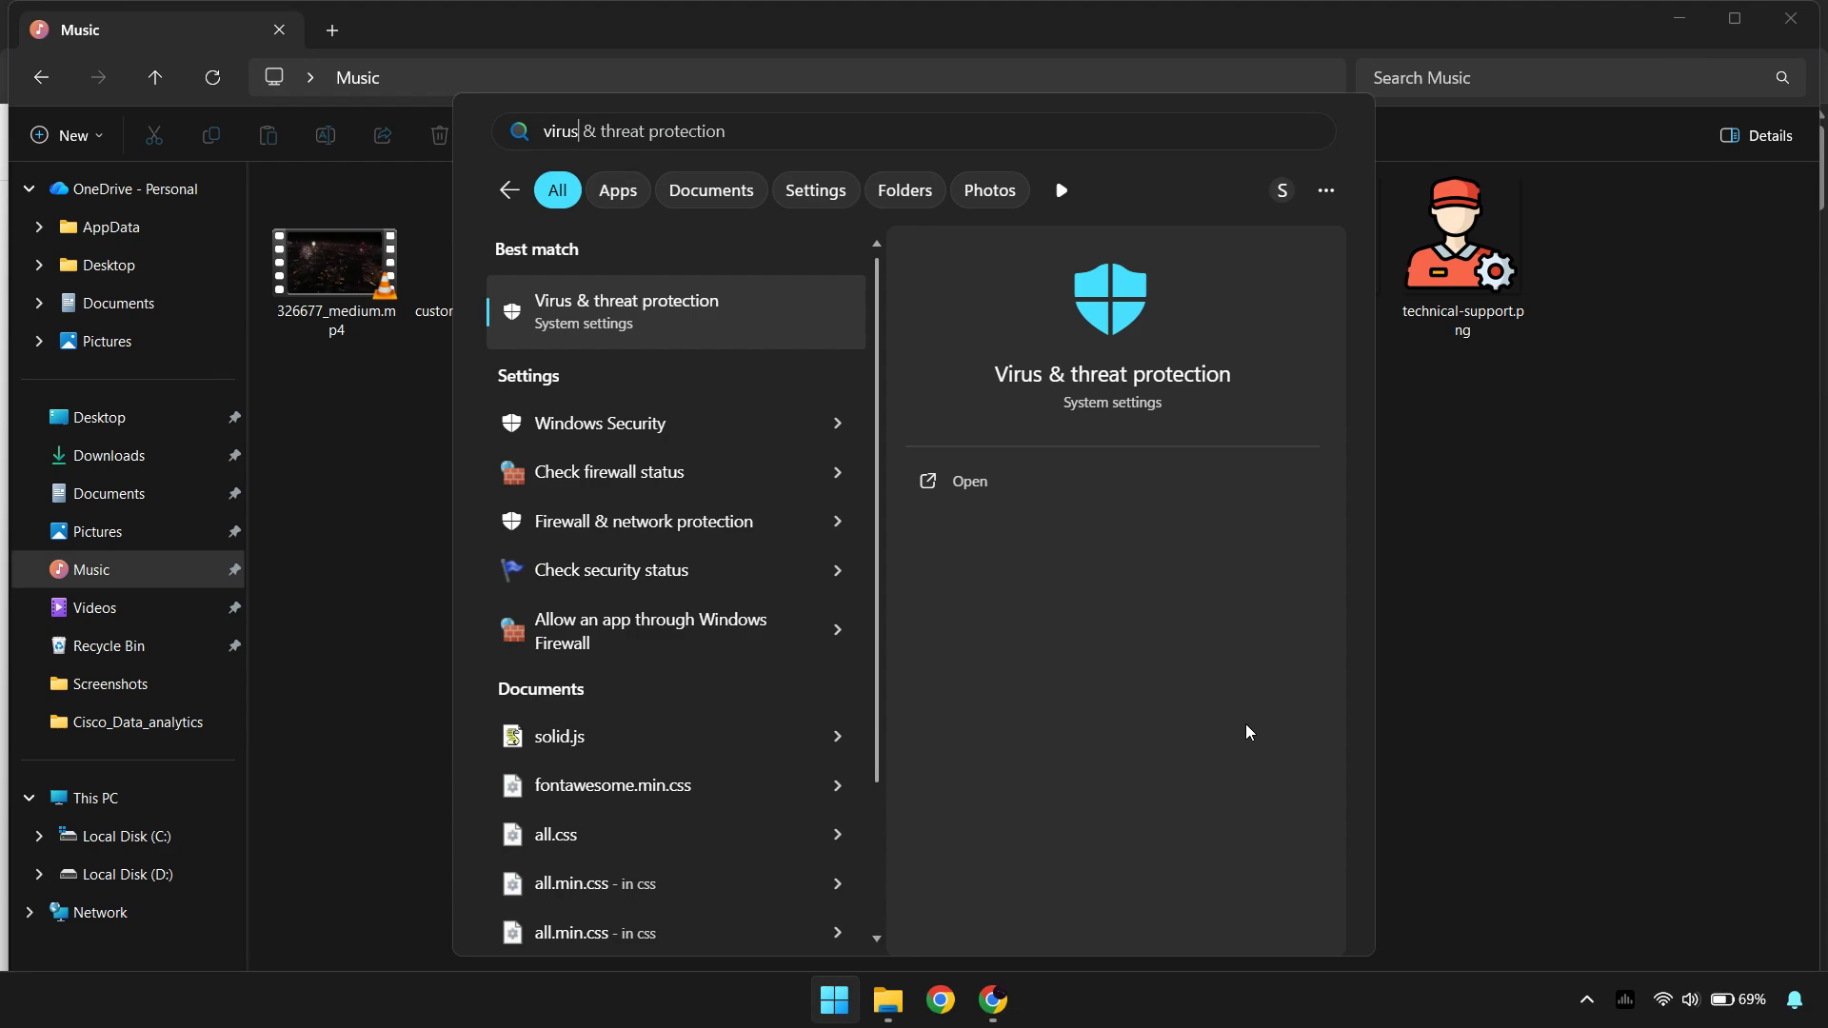
key("Return")
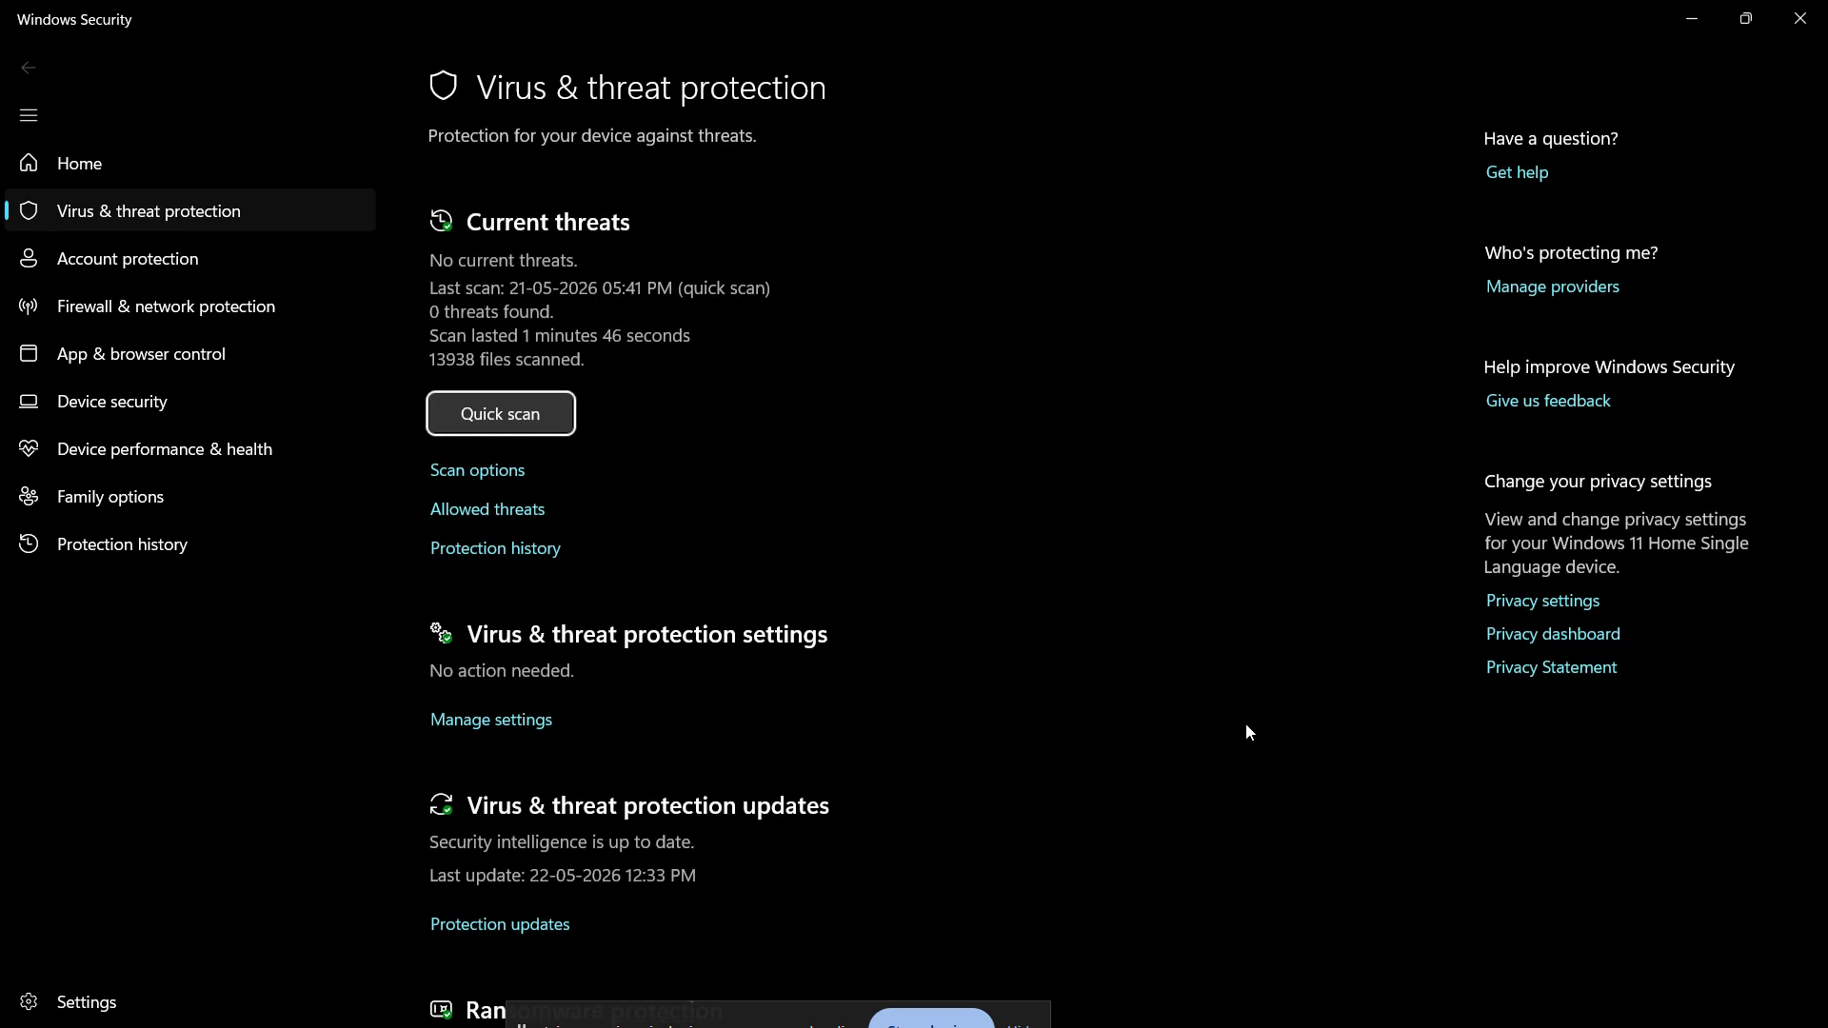
left_click(518, 721)
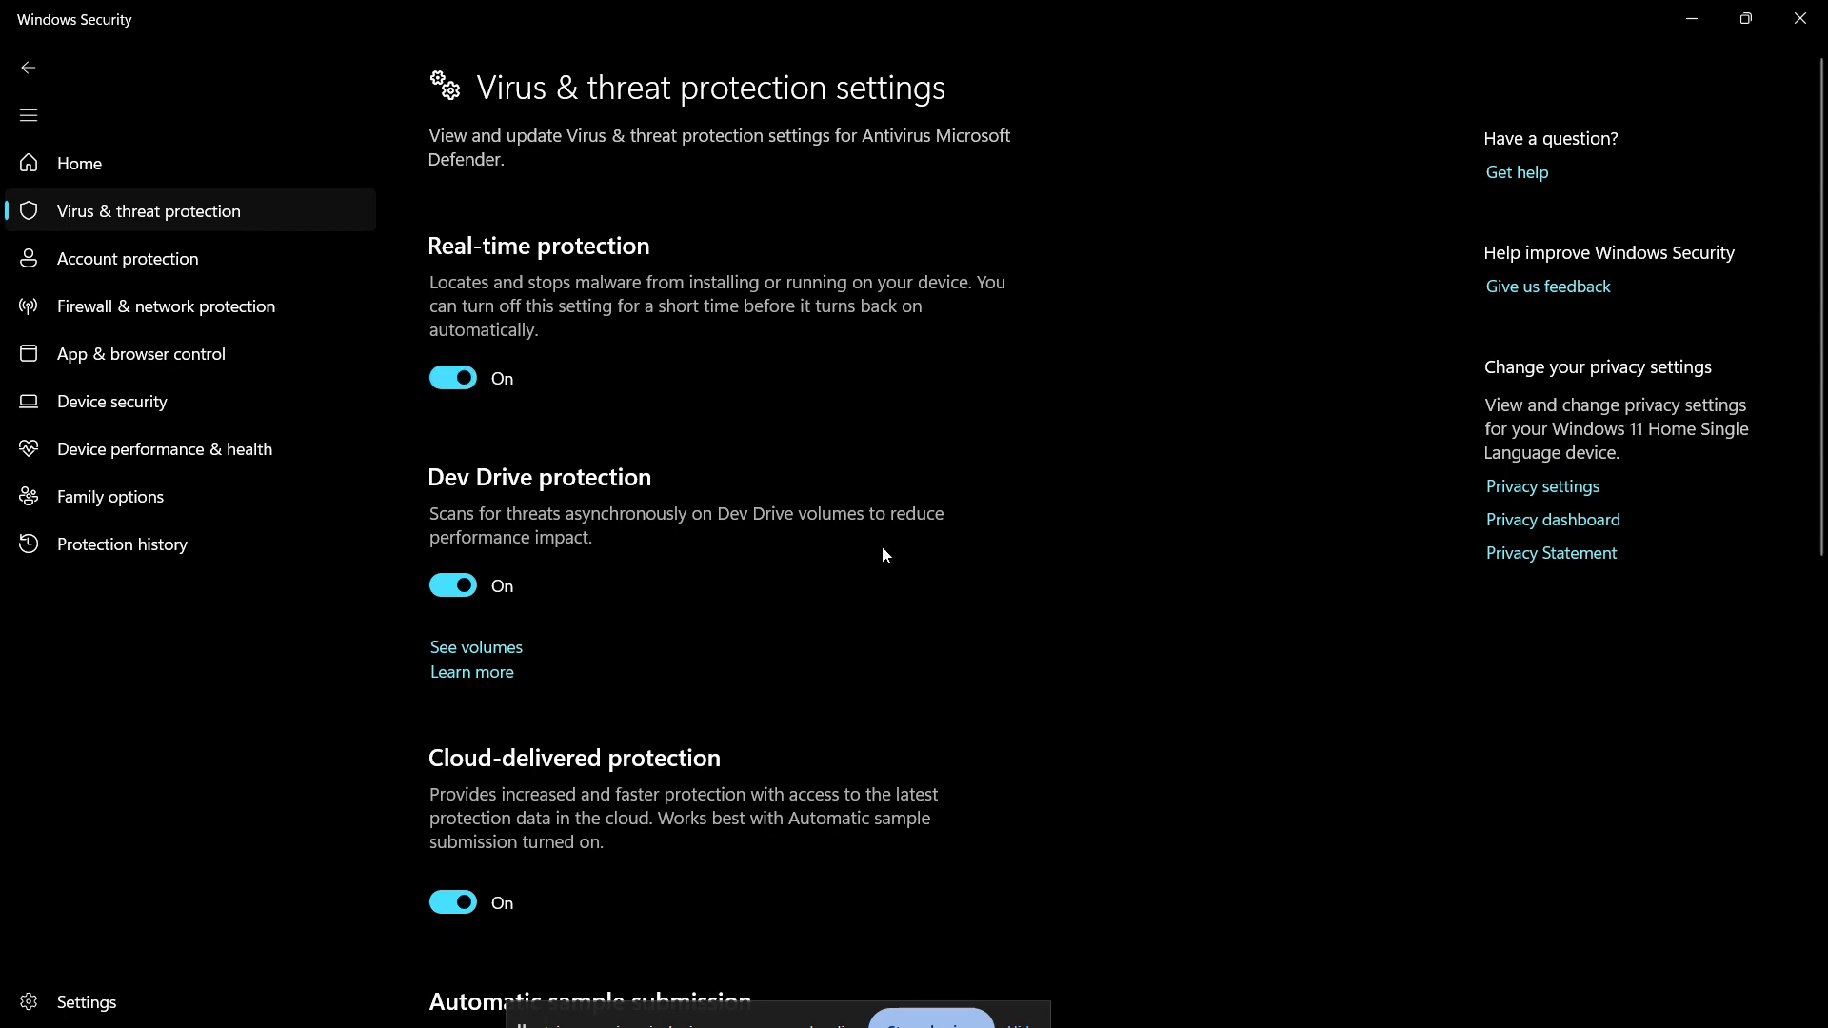
mouse_move(1130, 979)
left_click(878, 996)
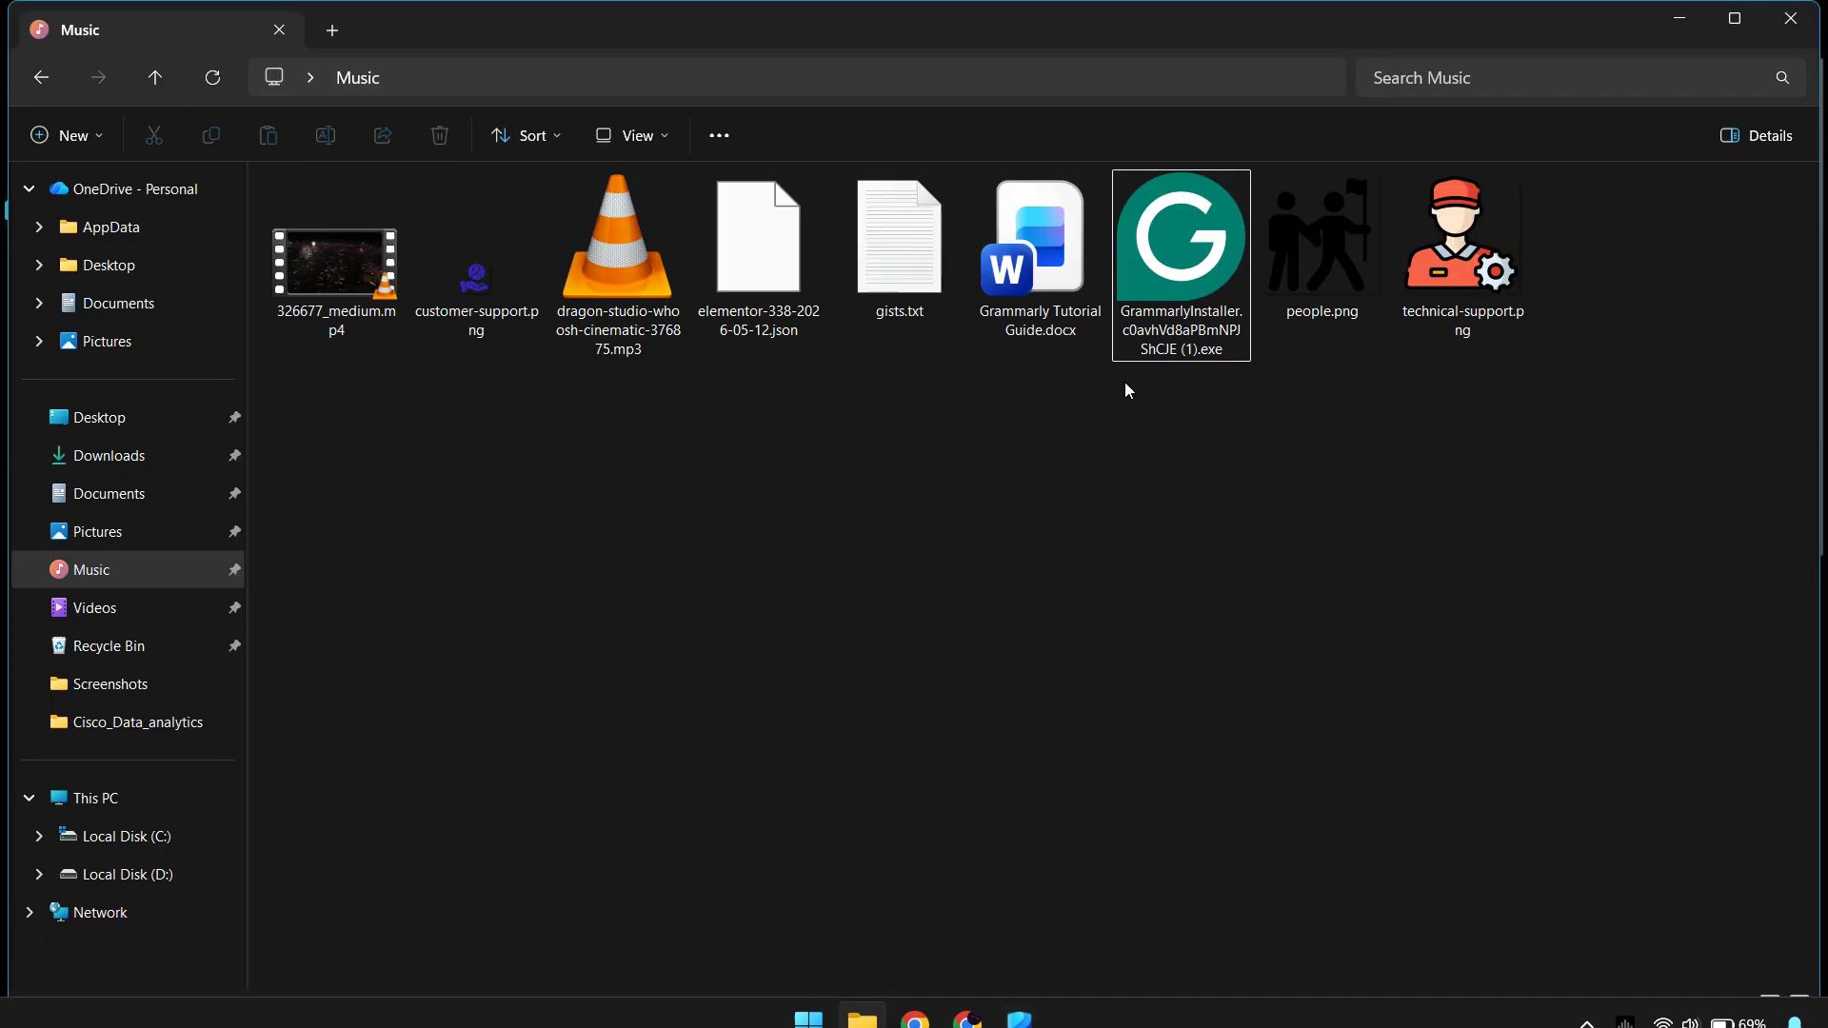
double_click(1152, 309)
right_click(1152, 310)
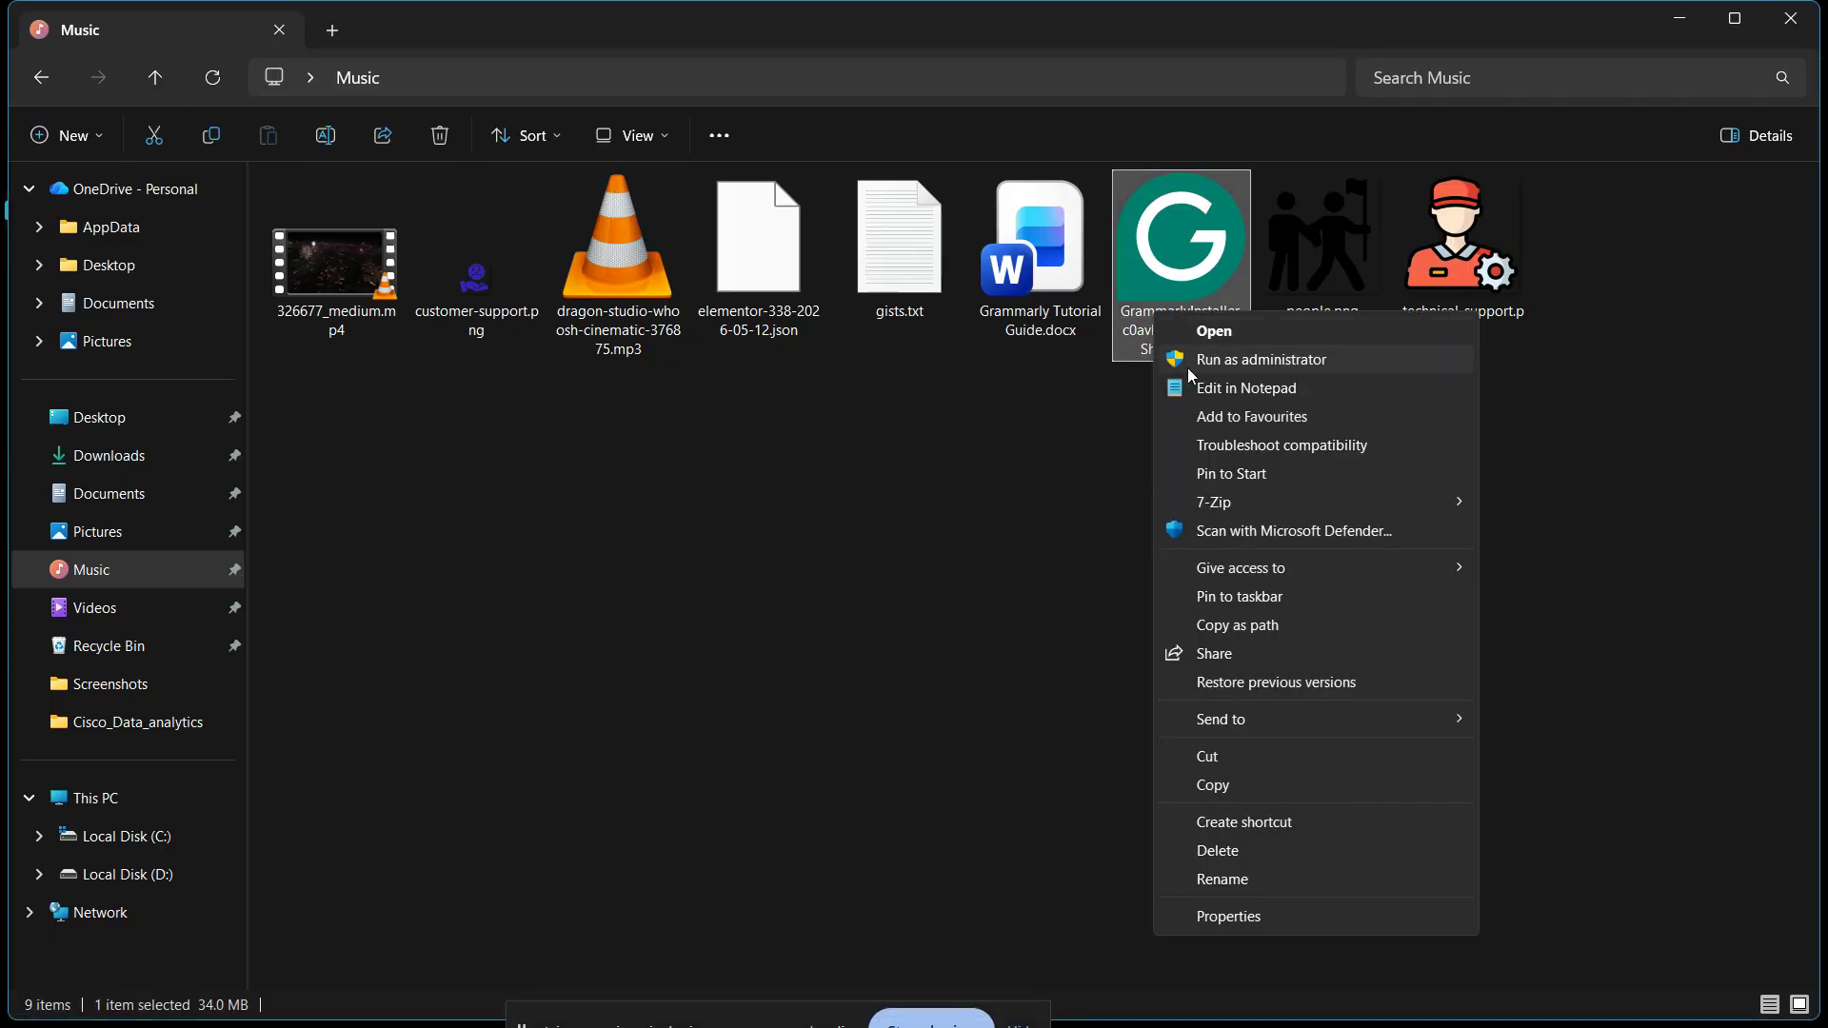
left_click(1561, 481)
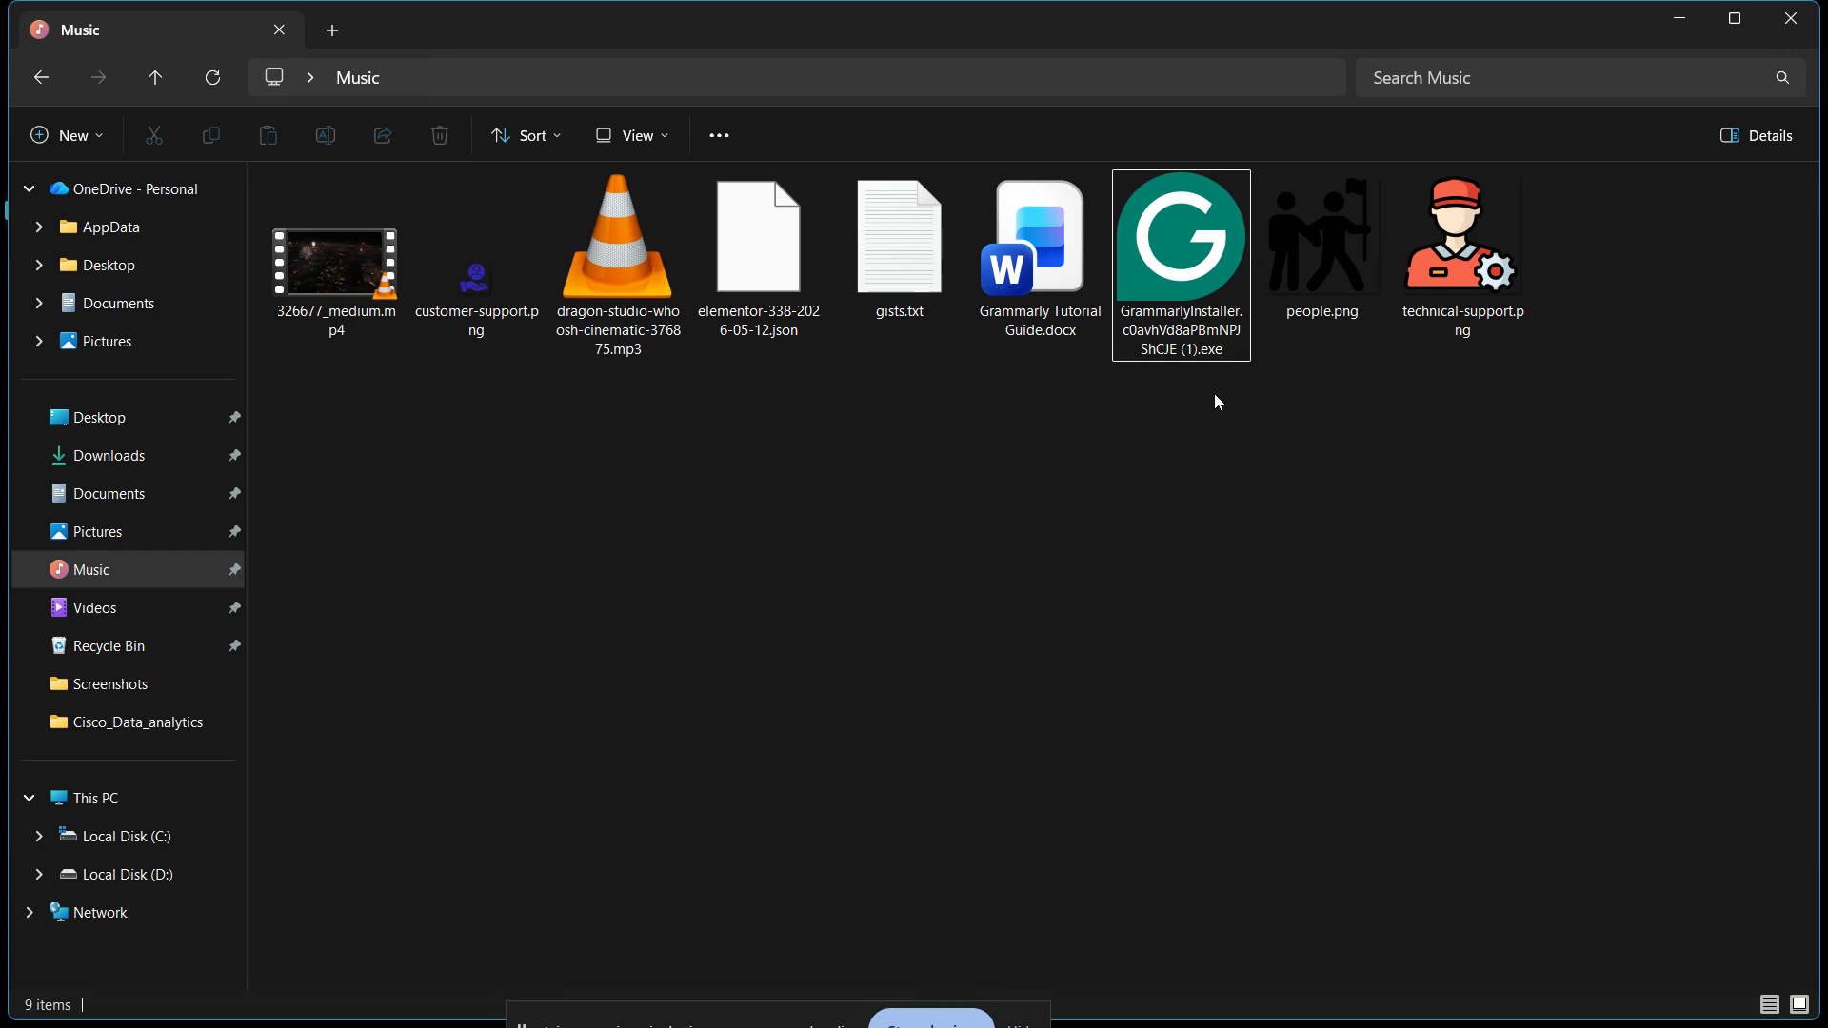
Step: Switch back to the Grammarly site in Chrome and download the Grammarly for Windows installer again from the Apps page
left_click(1672, 36)
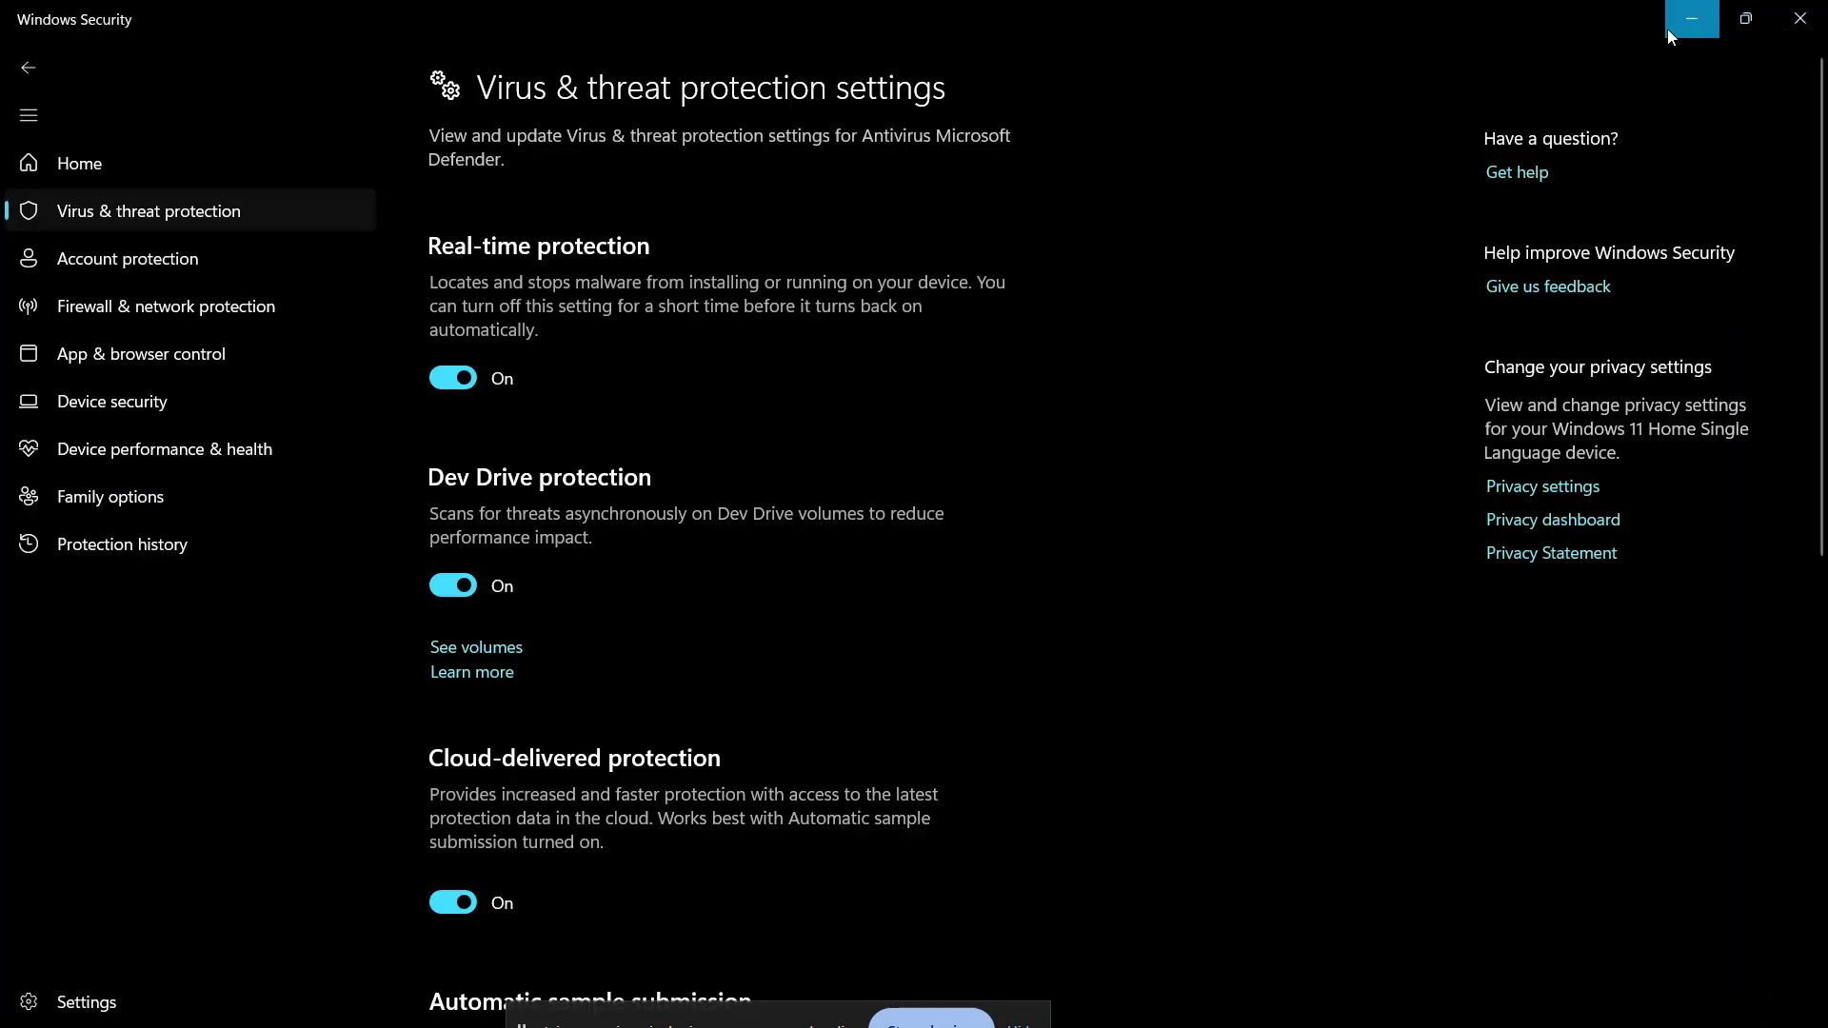
left_click(1668, 29)
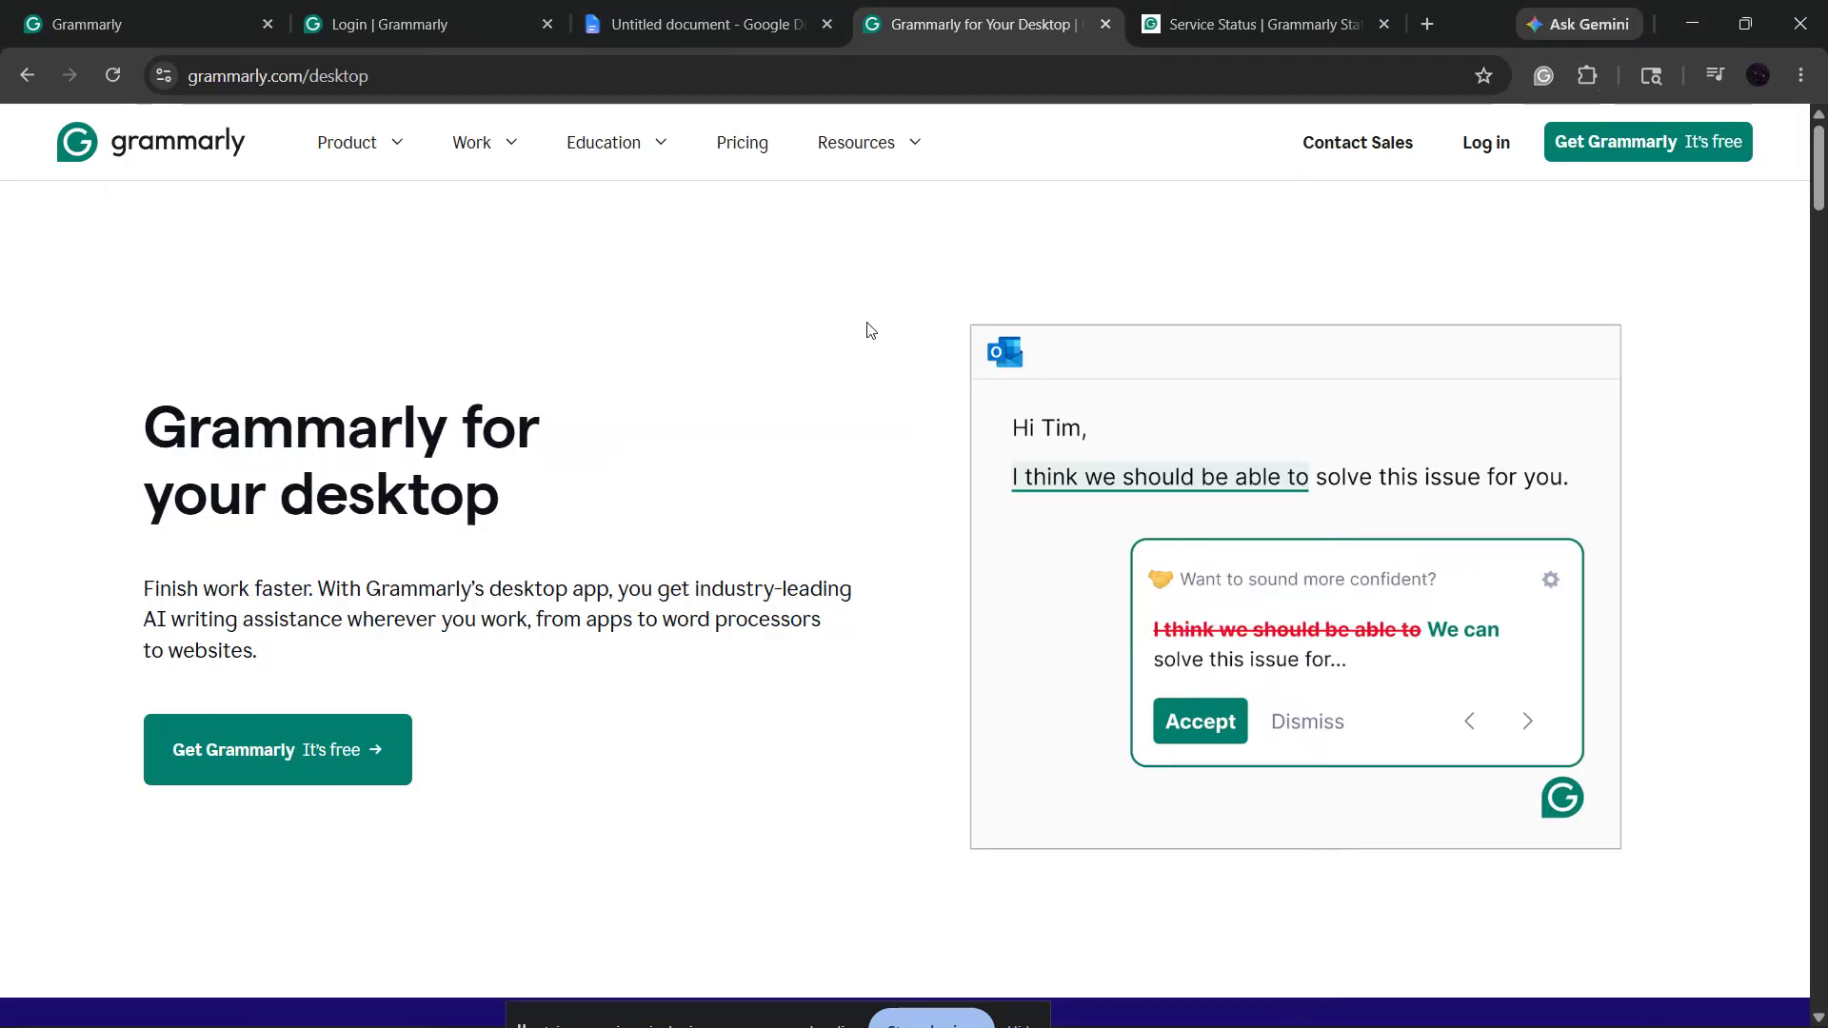
left_click(267, 766)
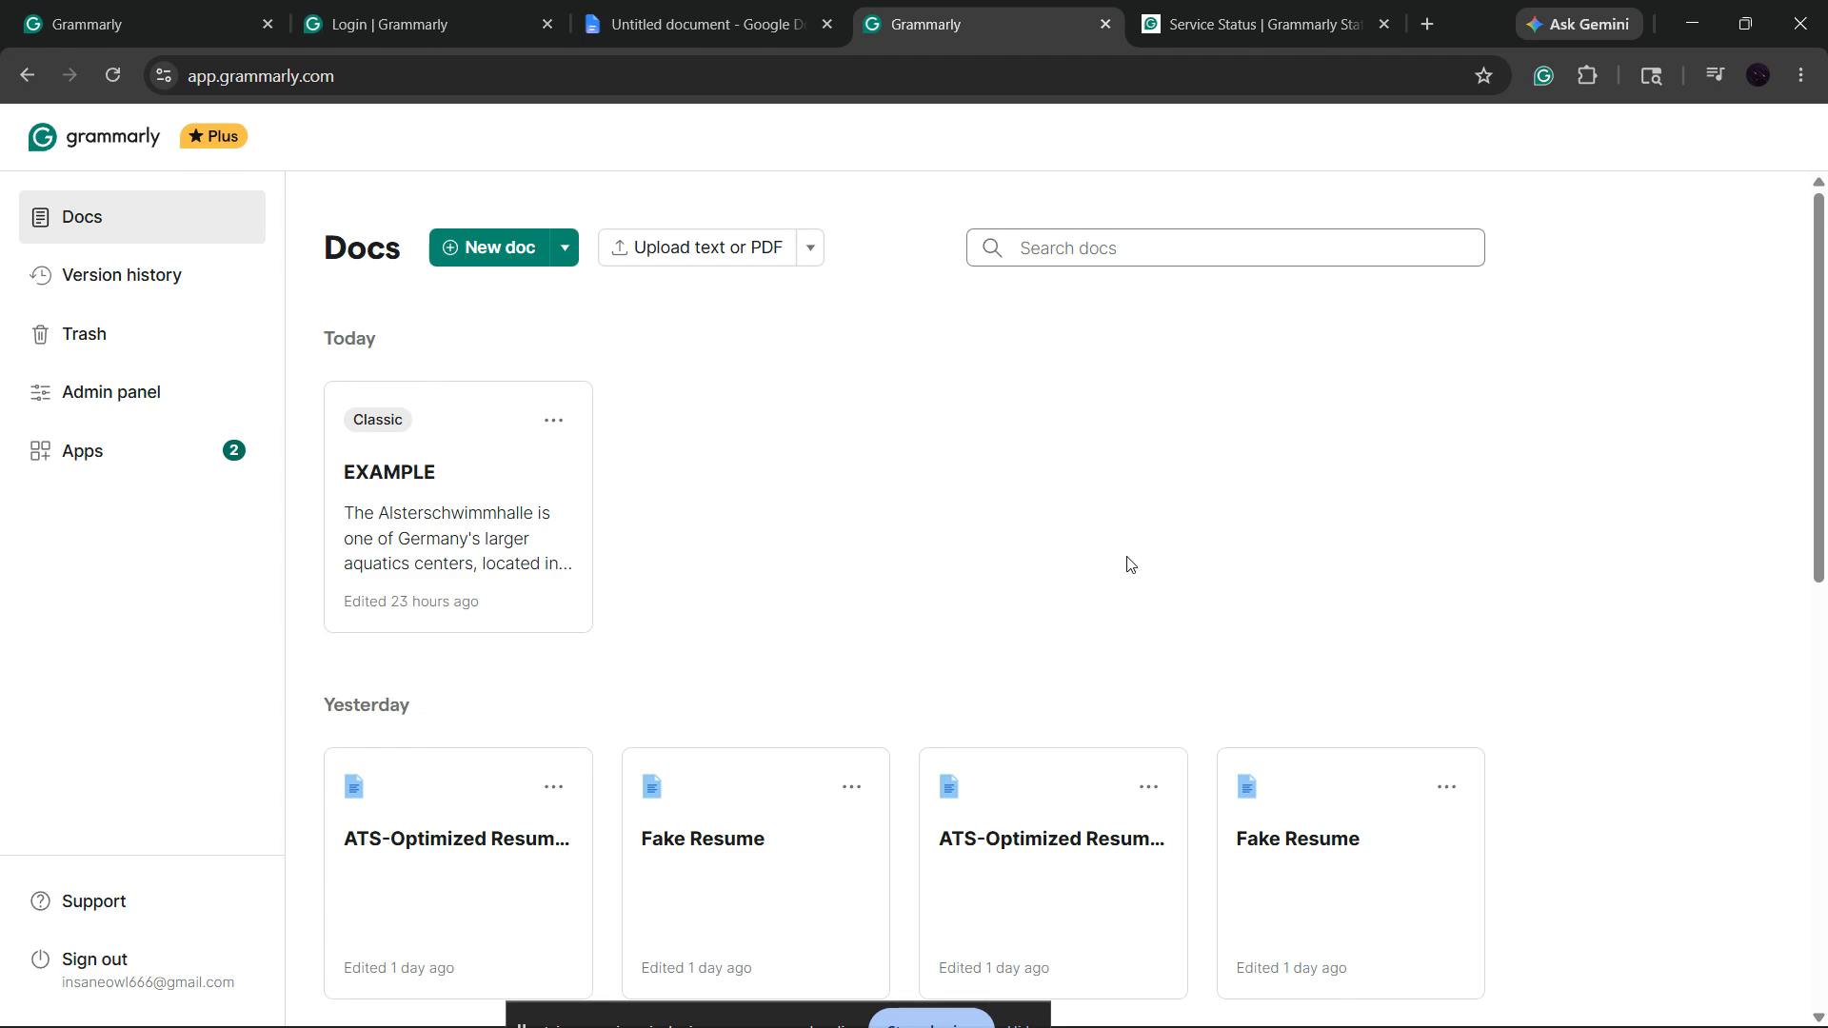
left_click(168, 449)
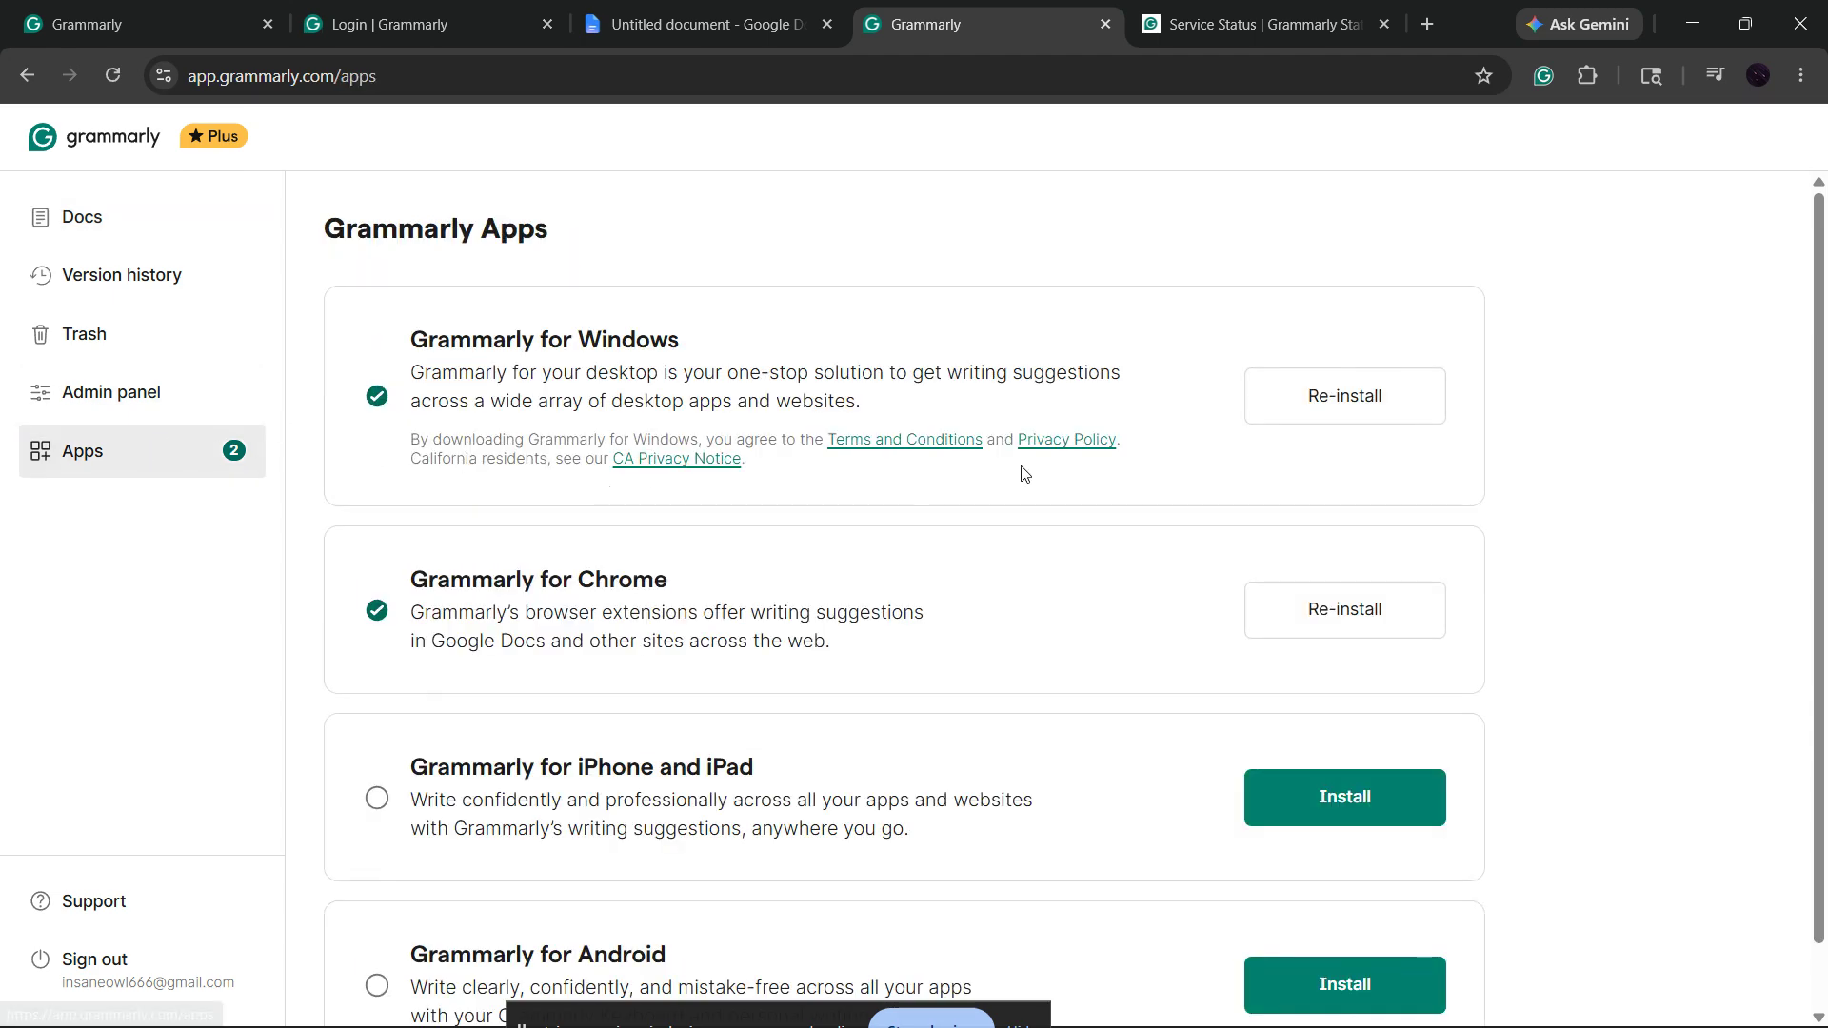
left_click(1356, 421)
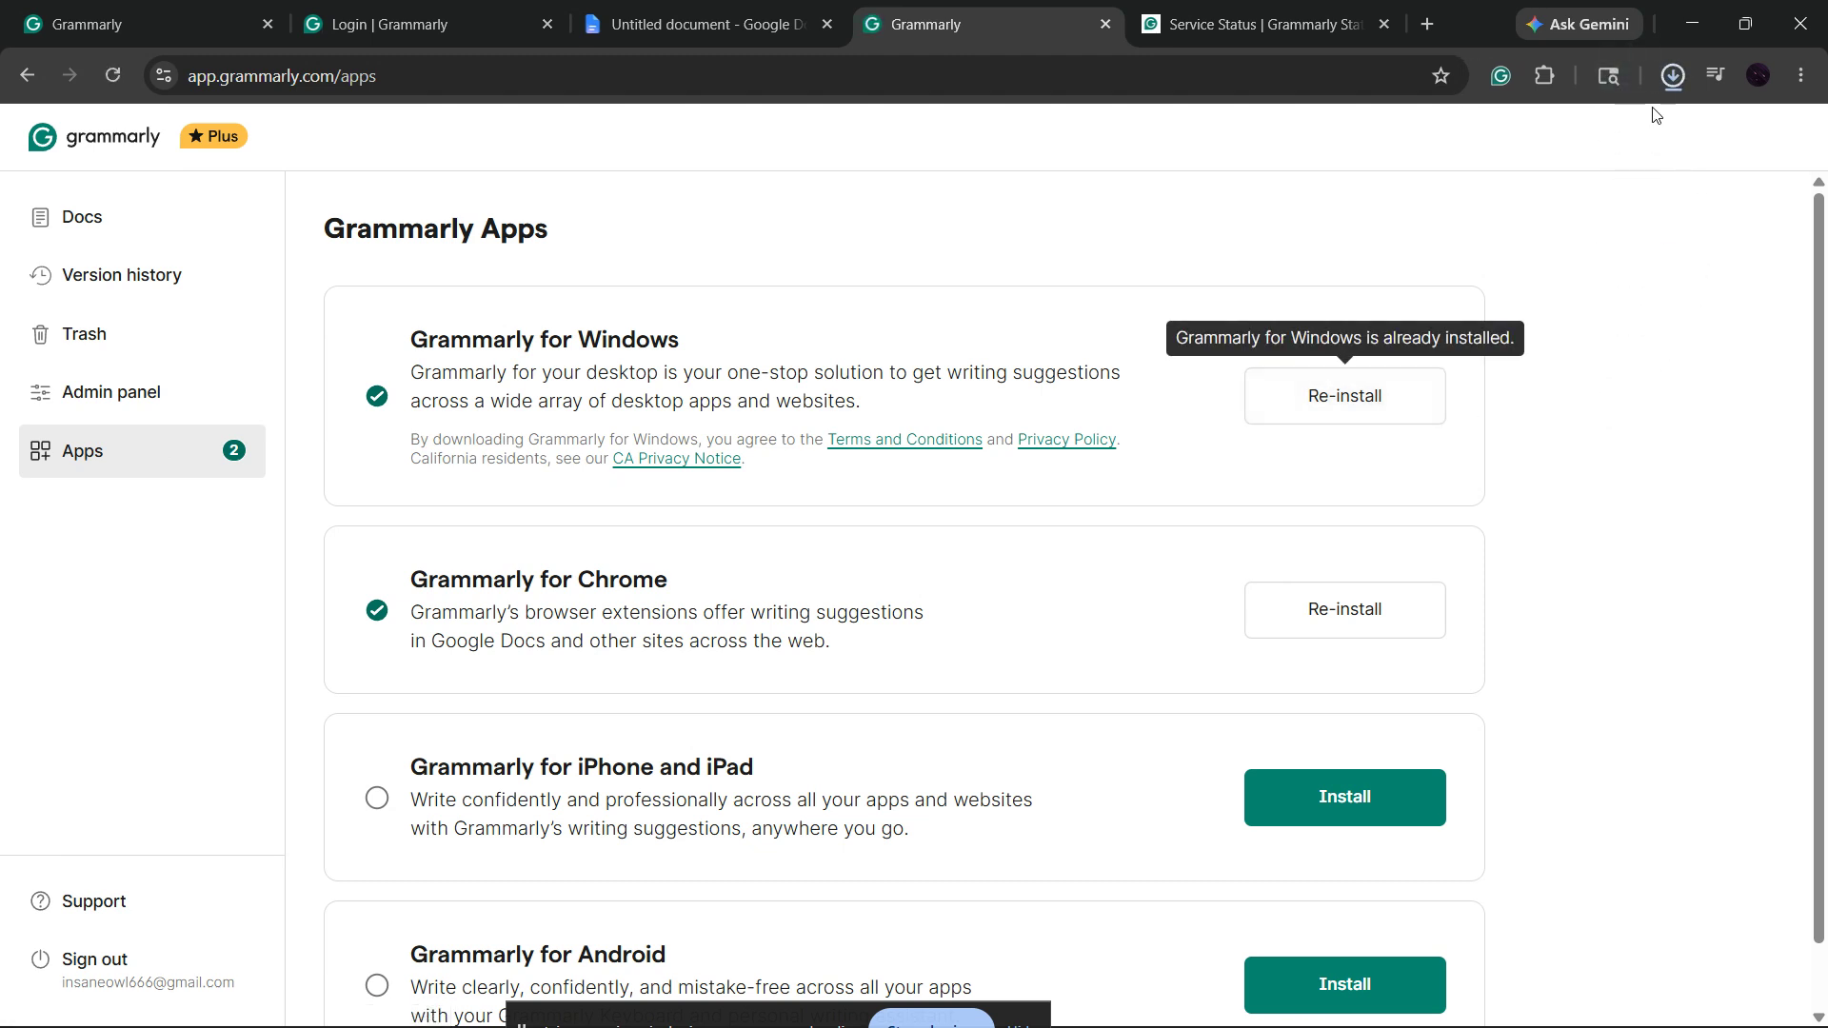
left_click(1674, 75)
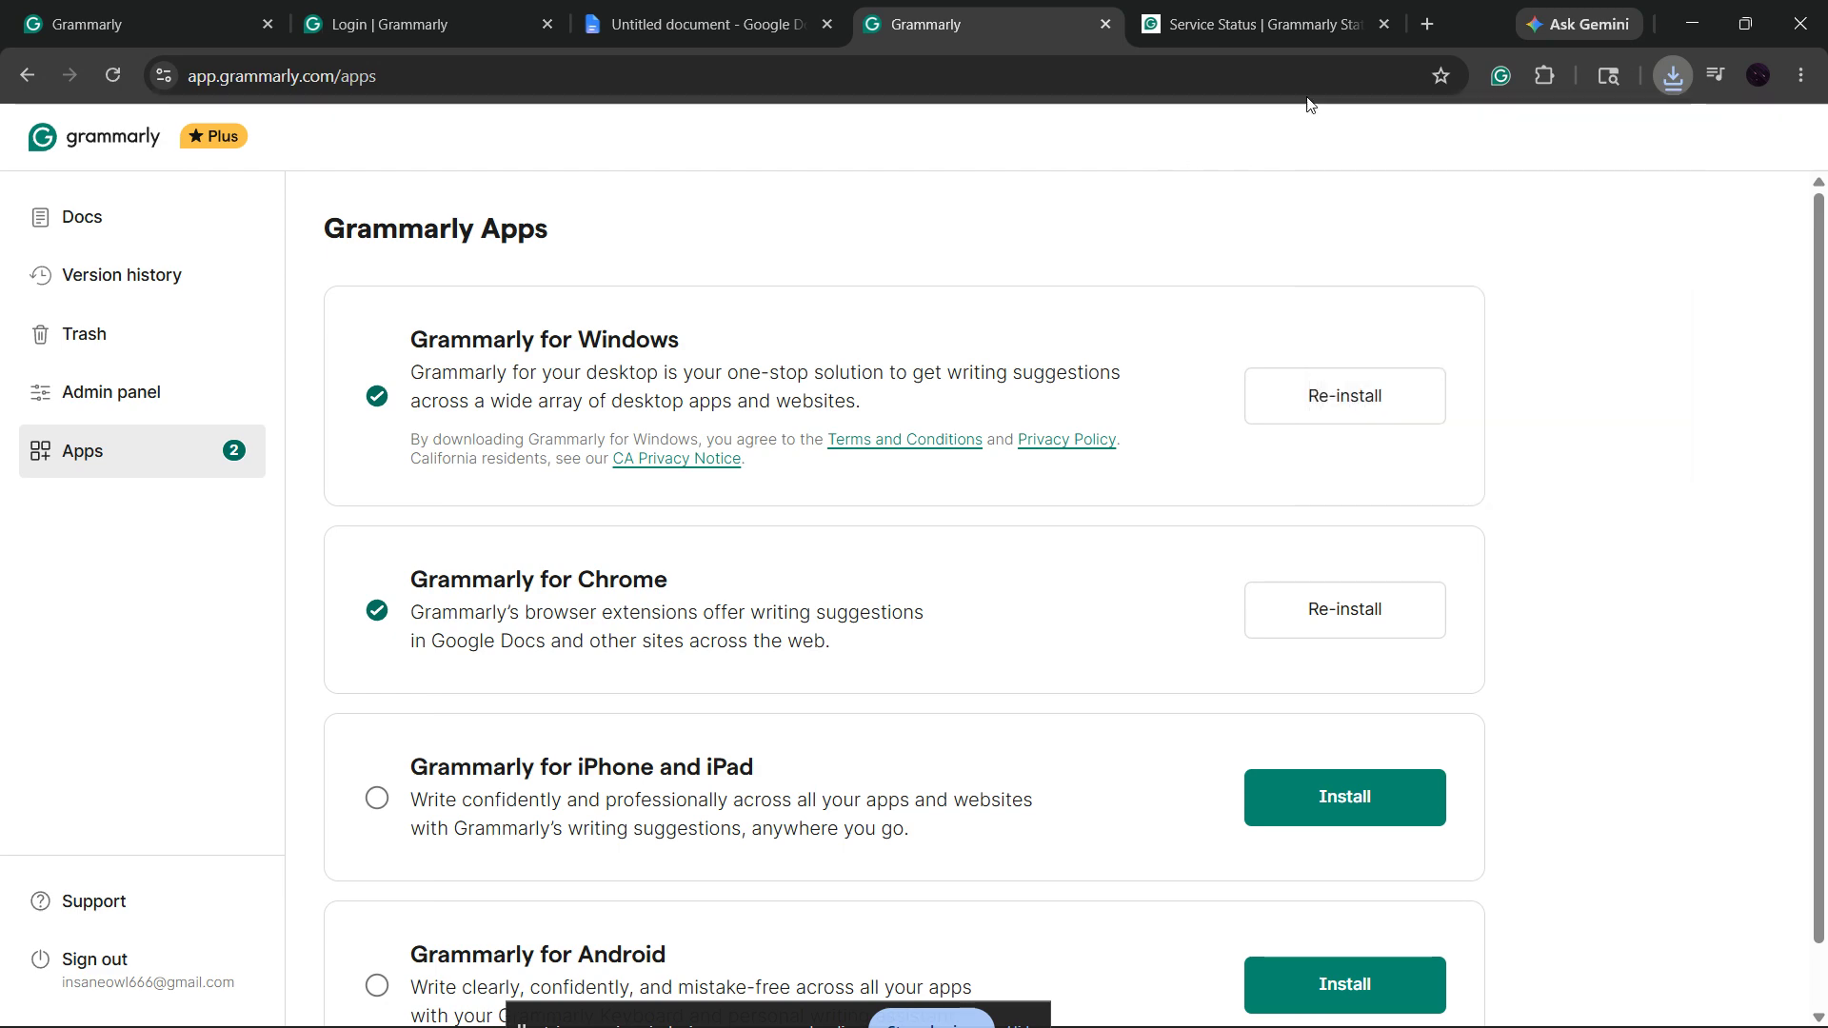
Step: Look up Microsoft WebView2 in a new browser tab, view its Microsoft Edge Developer page and close the tab
left_click(1442, 17)
type("microsof")
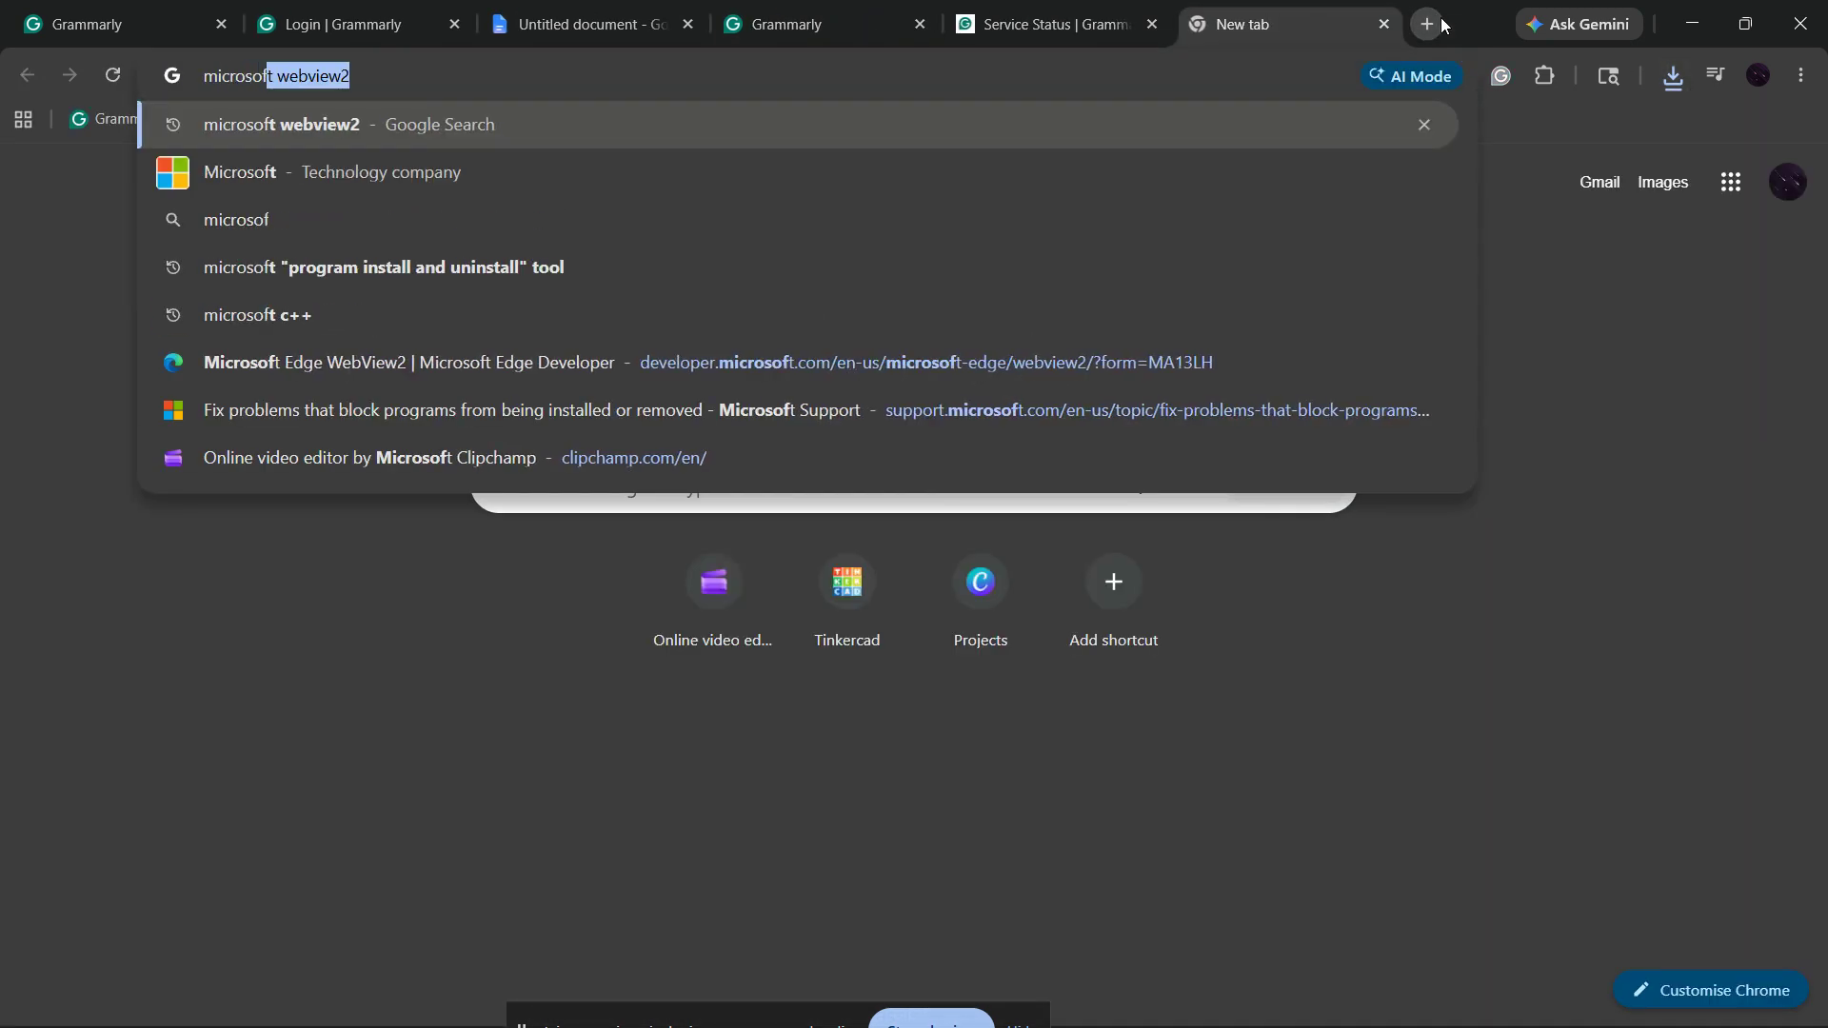
key("Return")
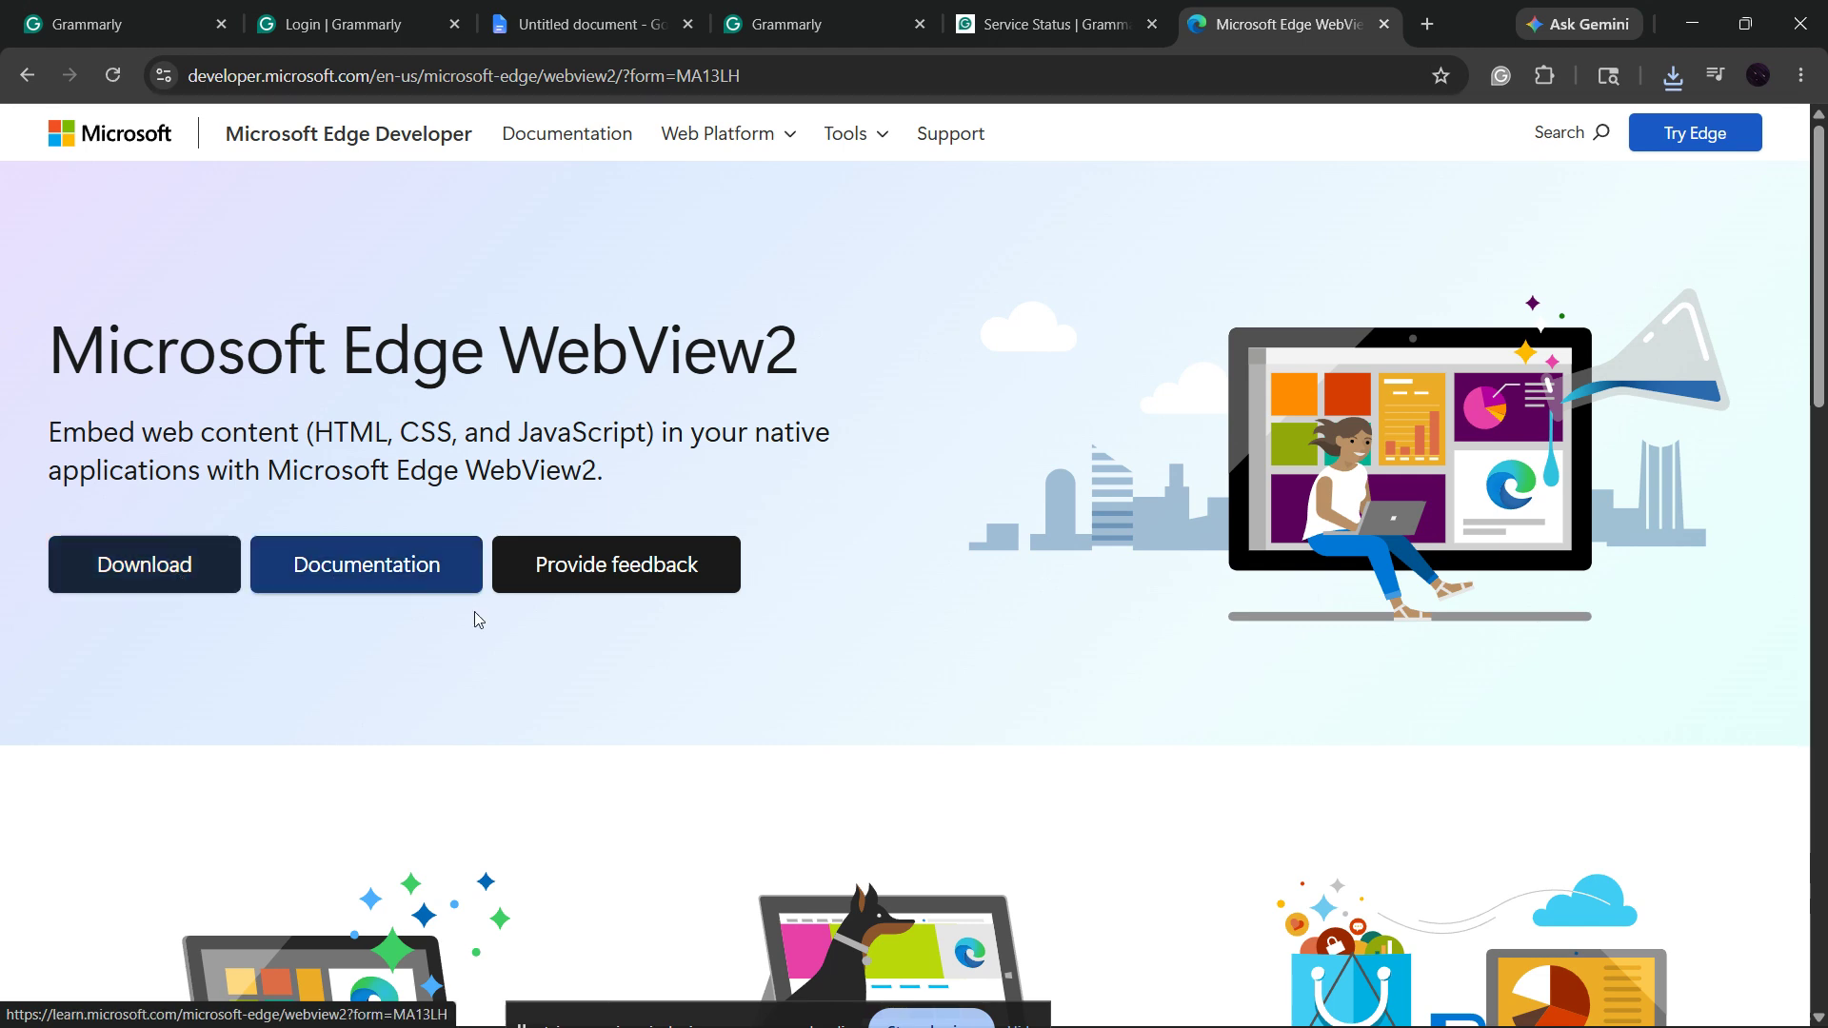
left_click(1386, 25)
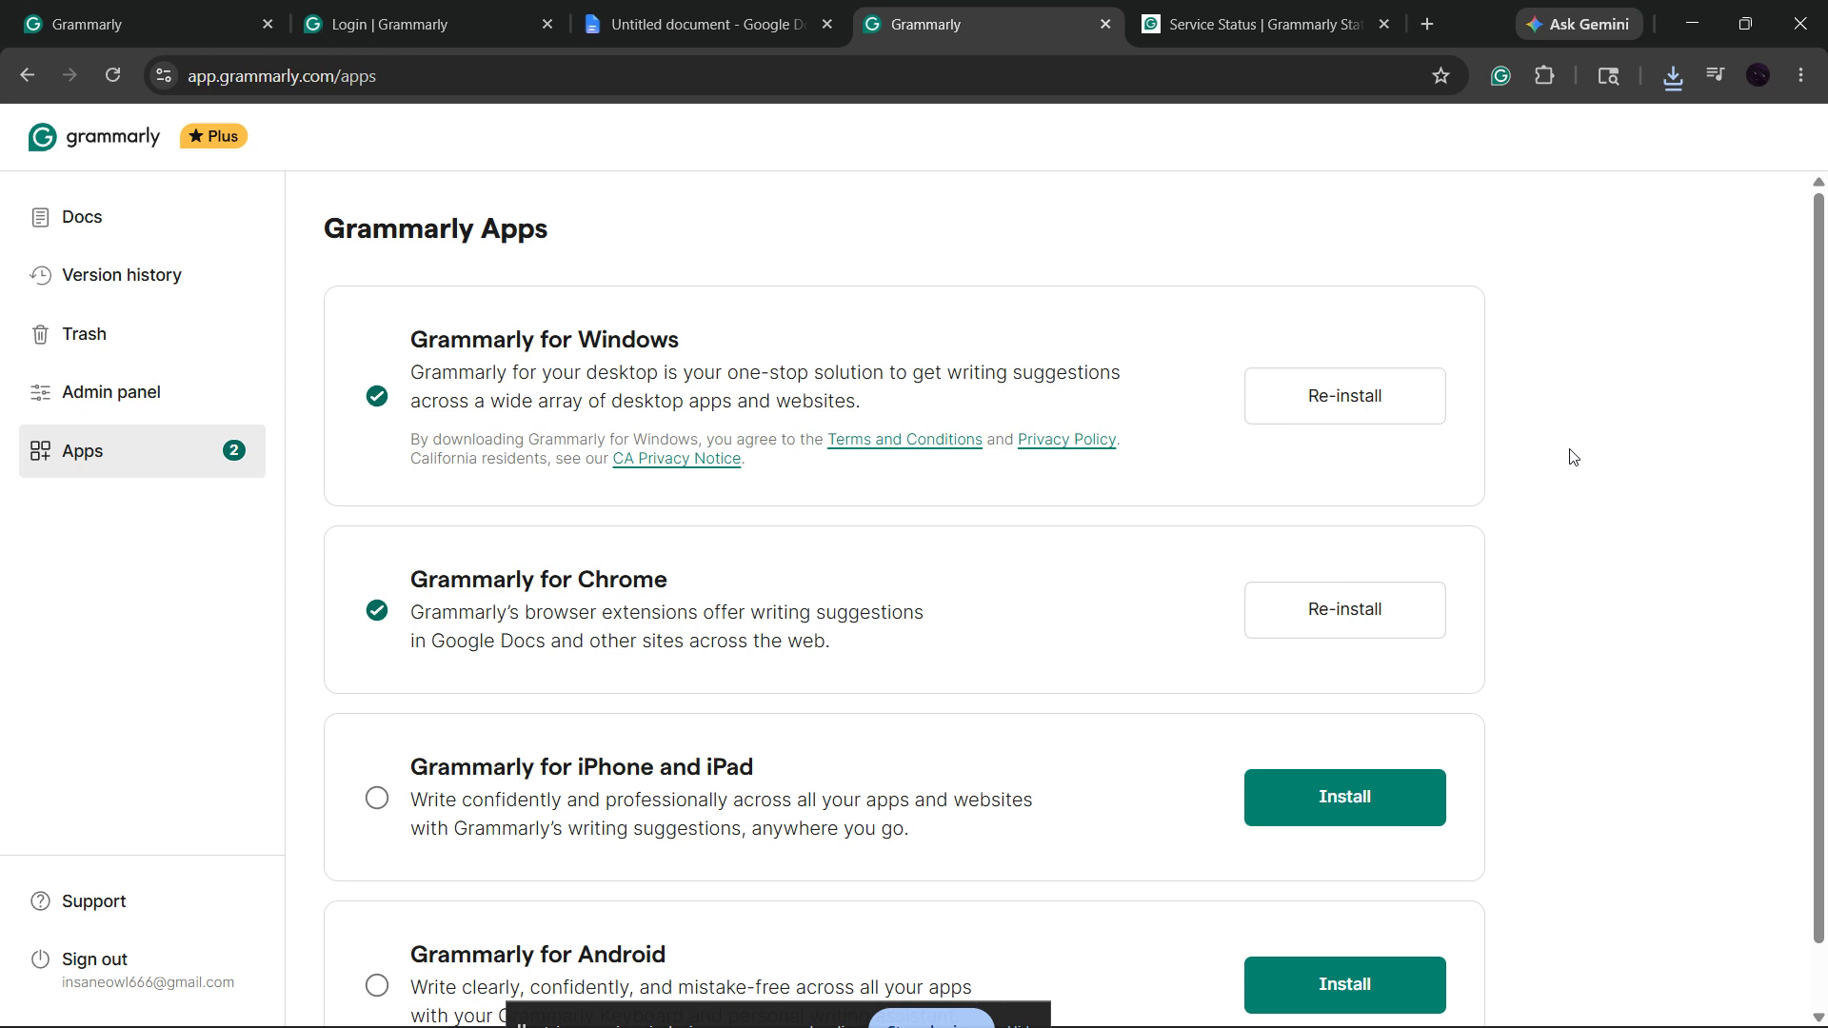
Step: Open the Windows temporary files folder by running %temp%
key("super+r")
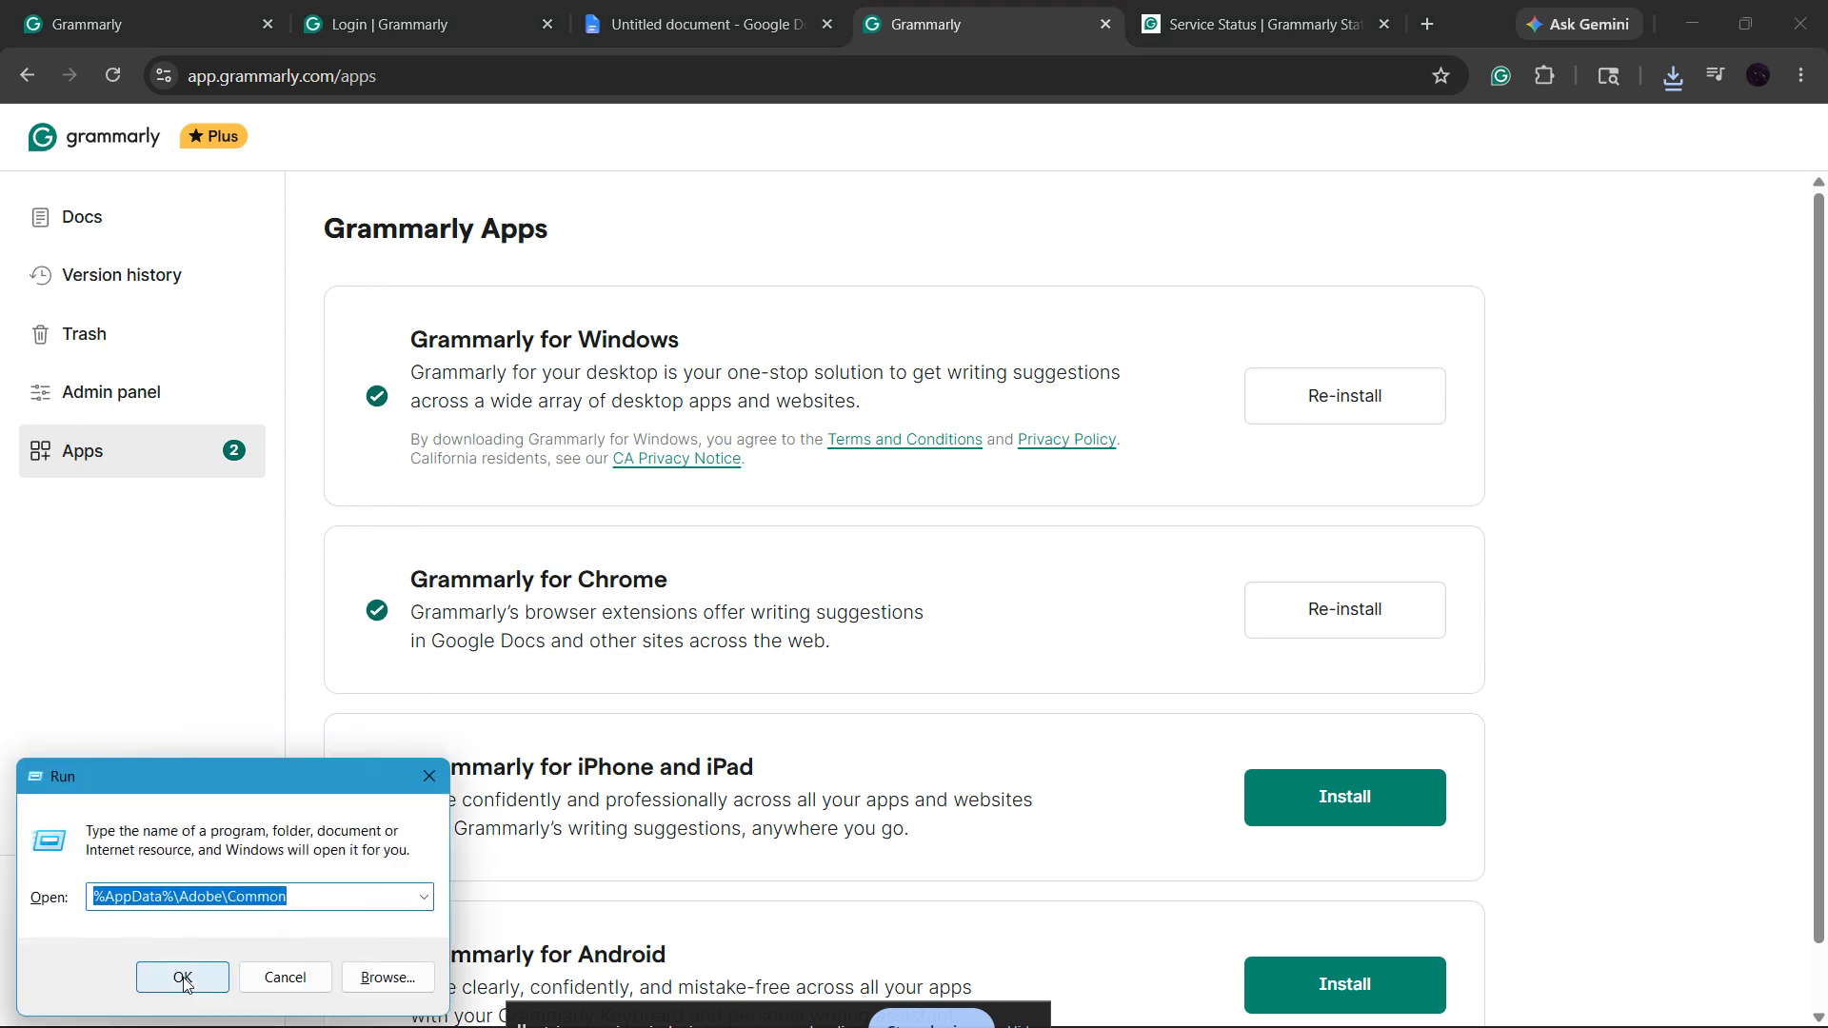
type("%temp")
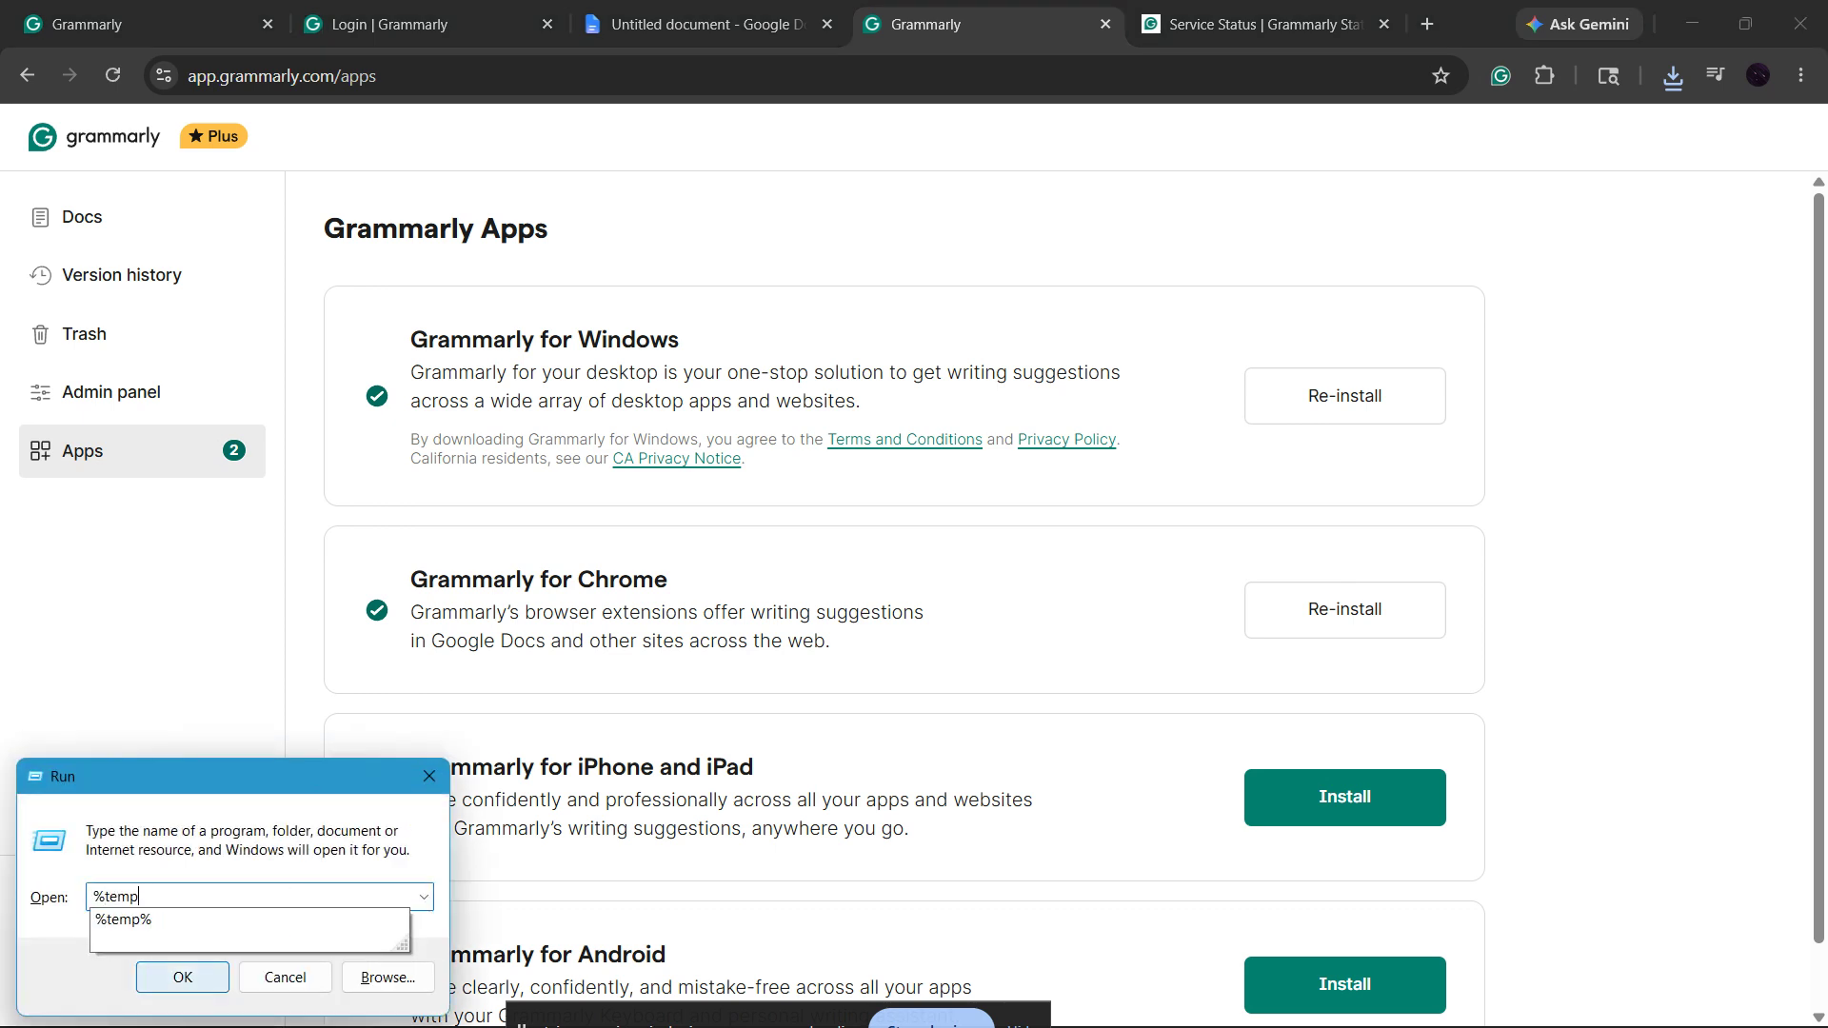
key("Down")
left_click(185, 986)
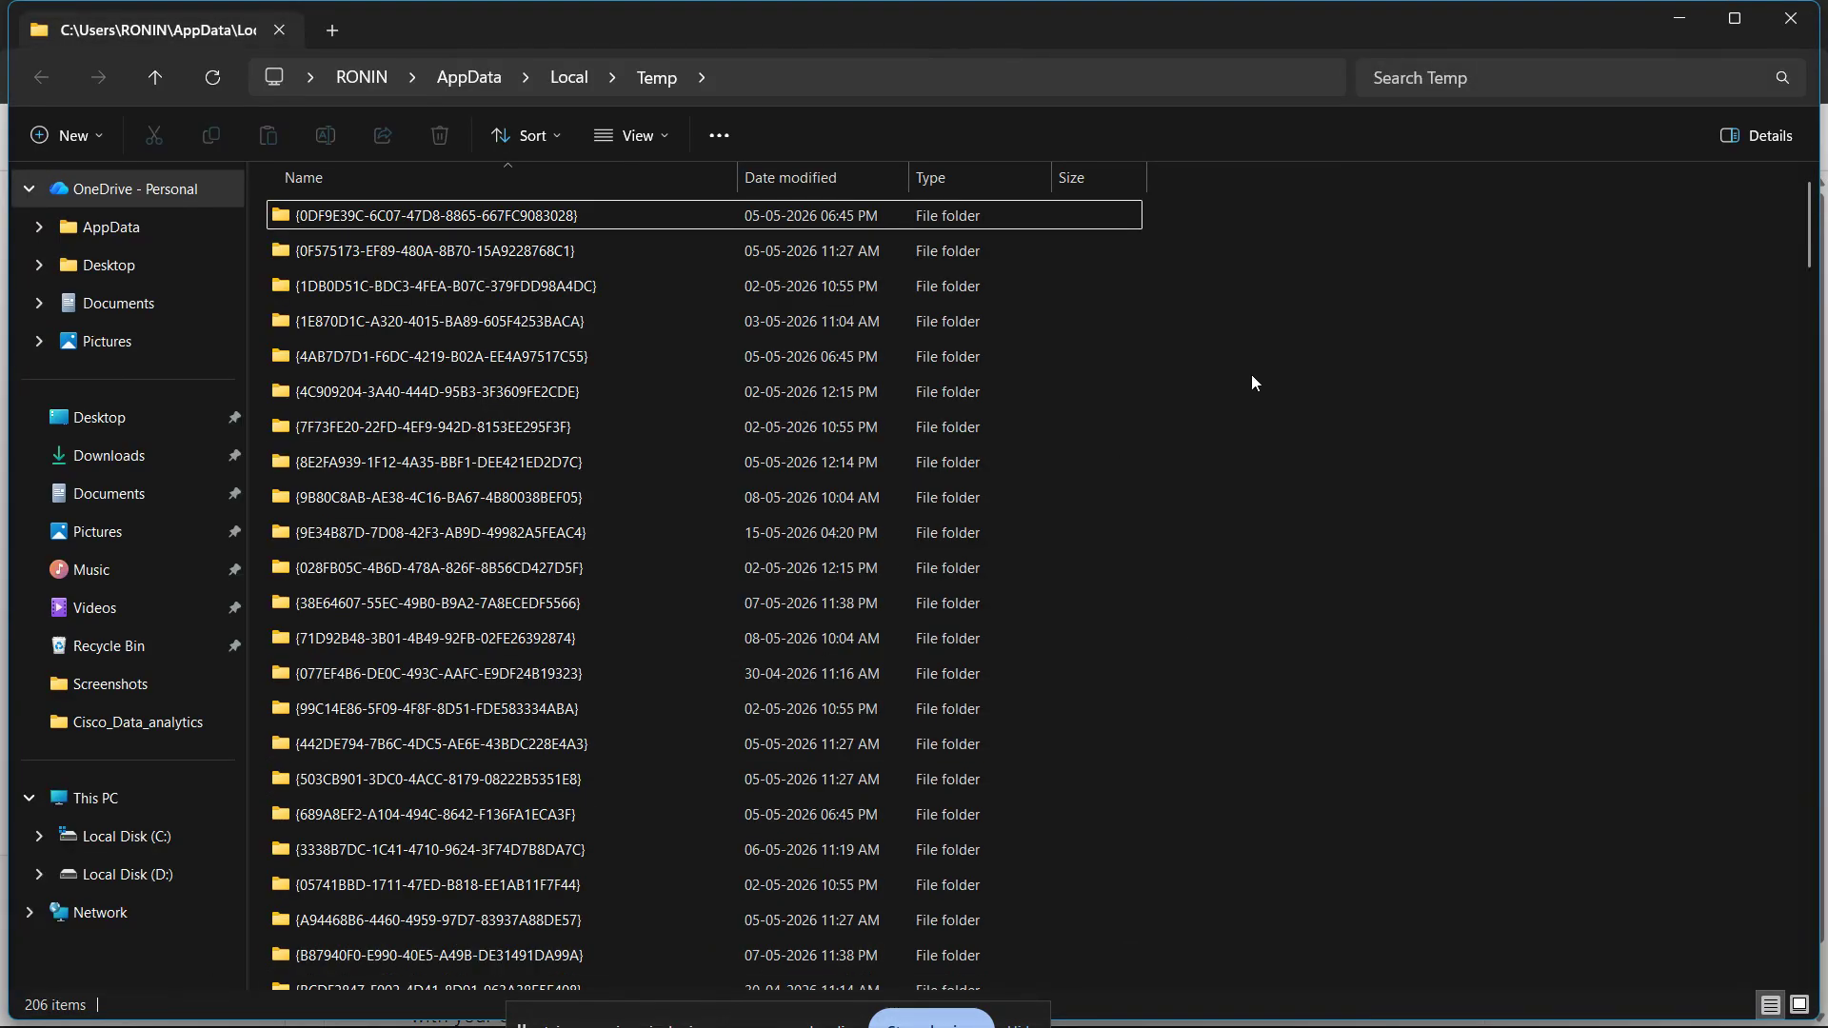
Step: Select all items in the Temp folder and show the Delete option, cancel without deleting, and close the folder
key("ctrl+a")
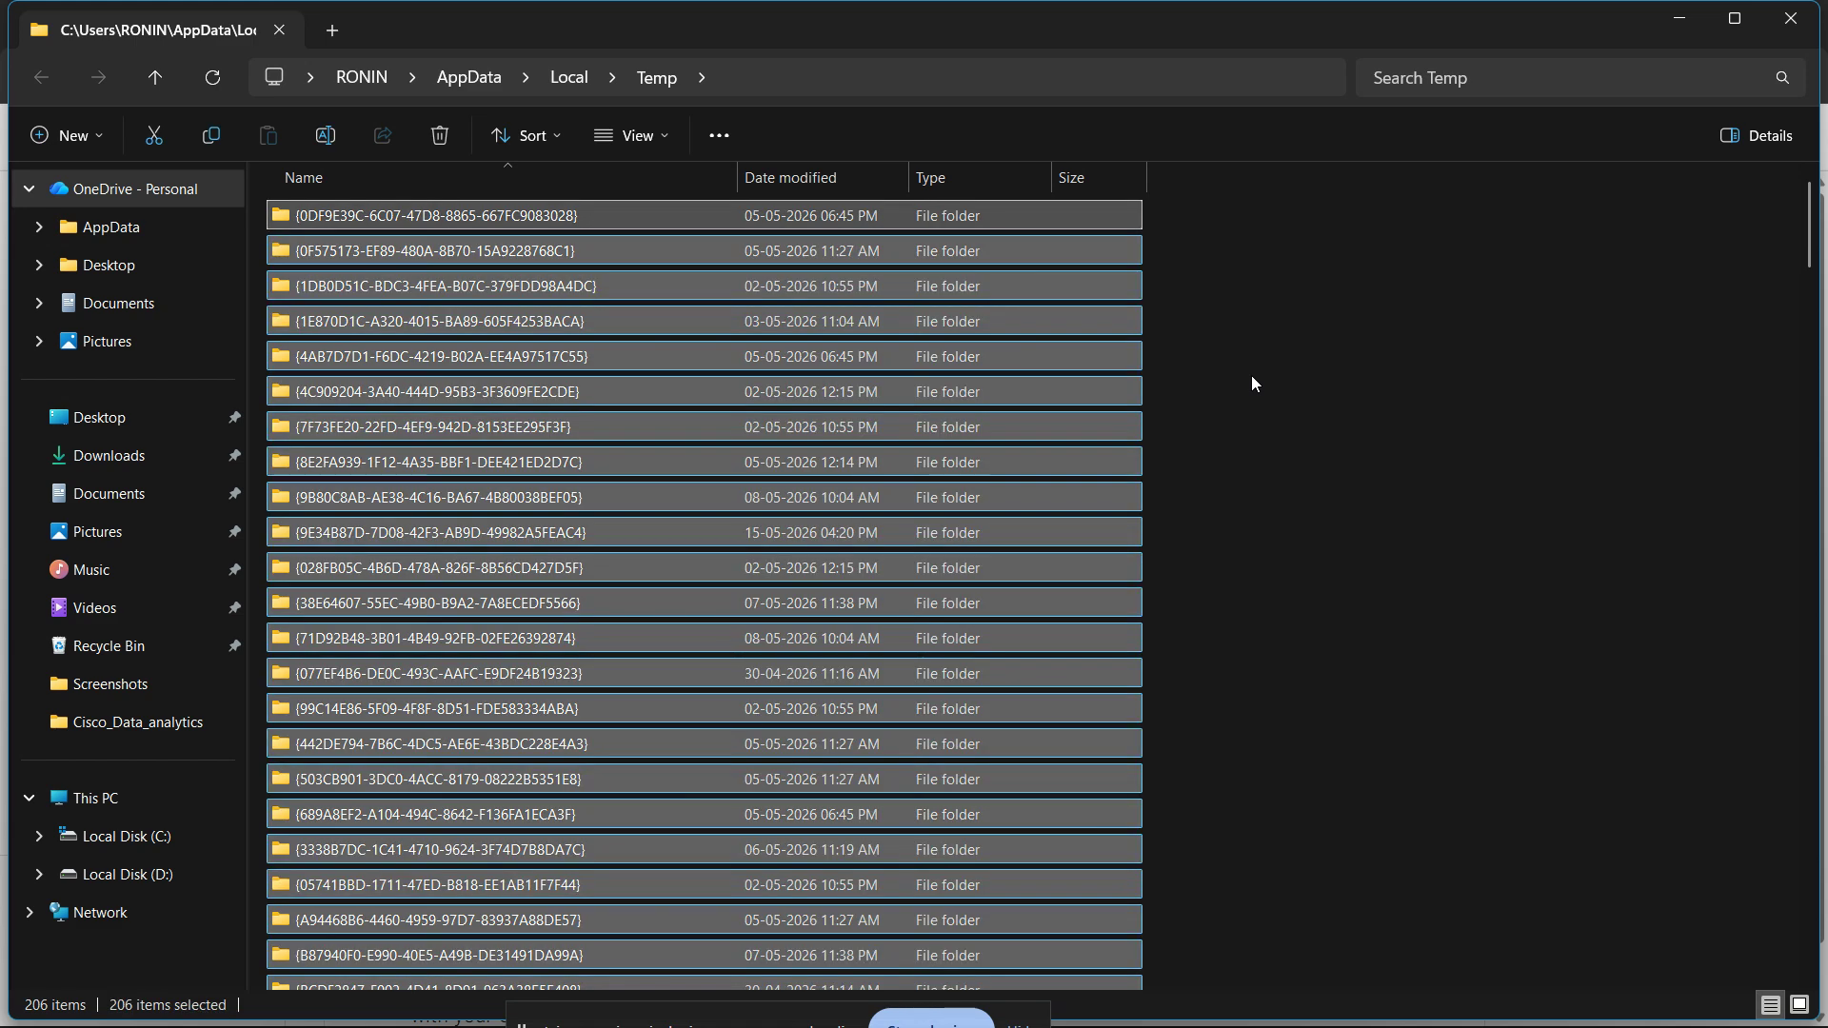
right_click(933, 392)
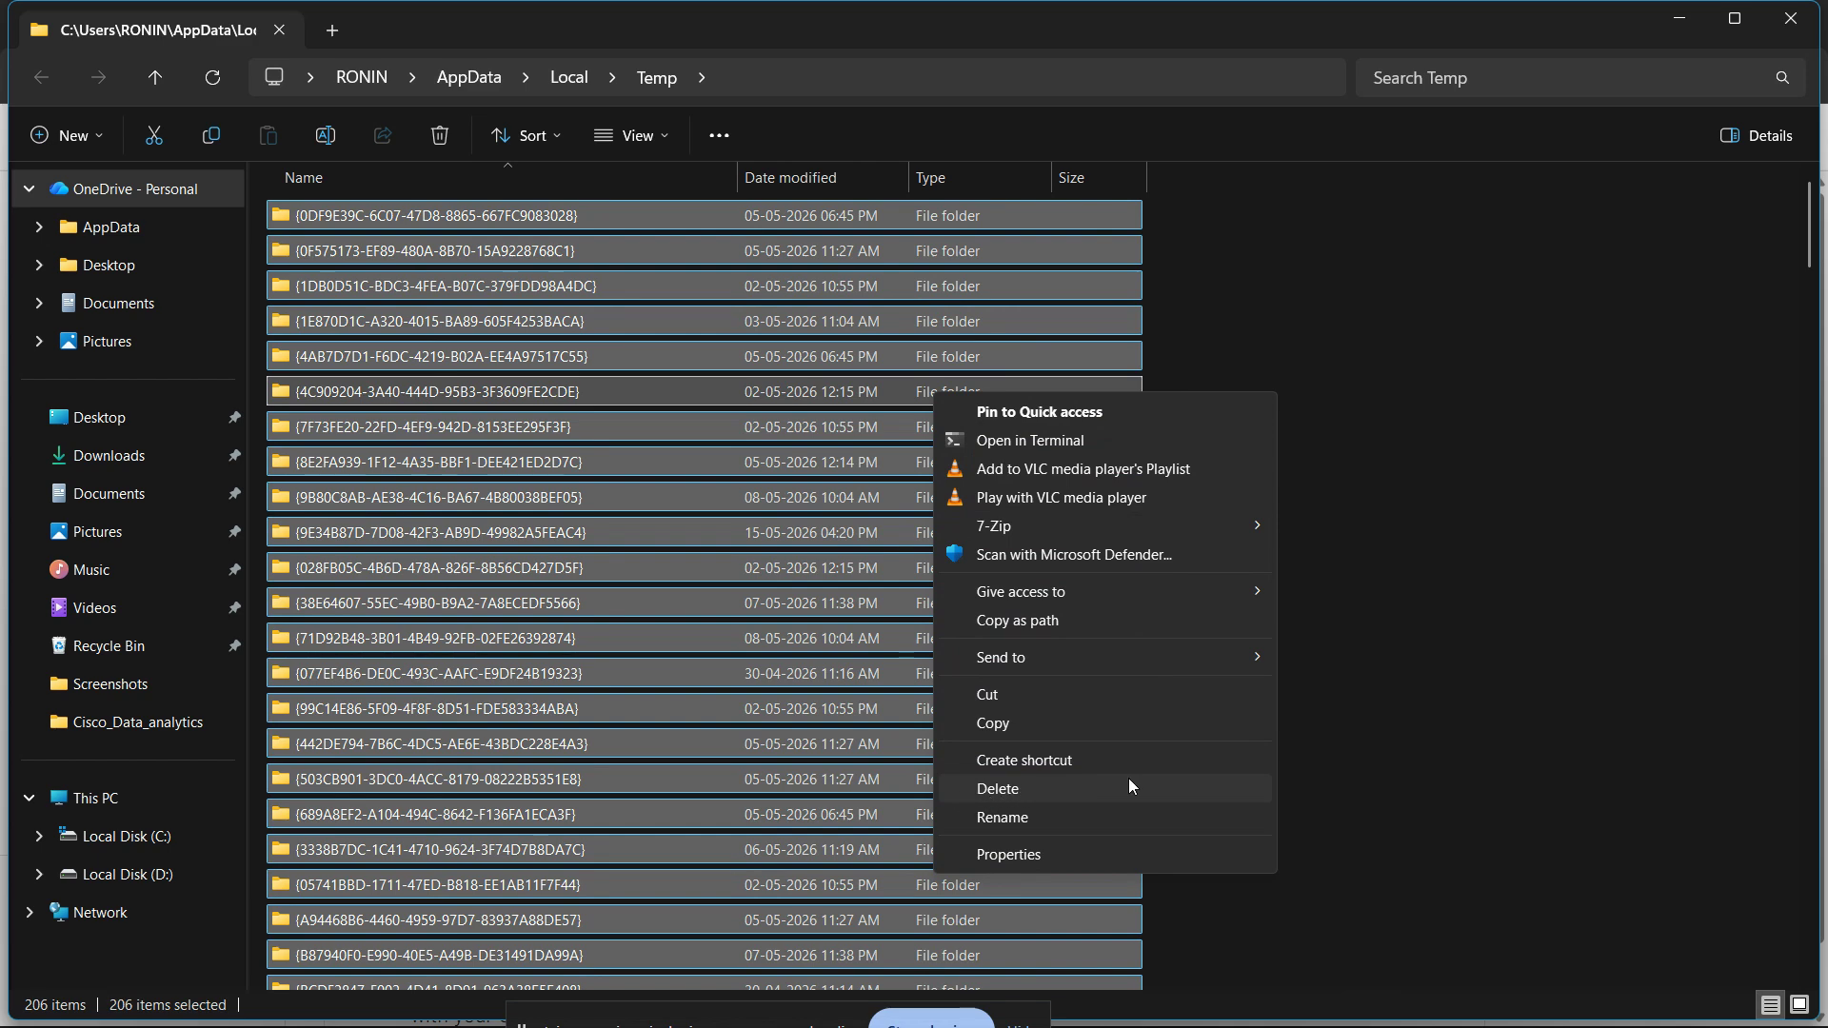
left_click(1440, 760)
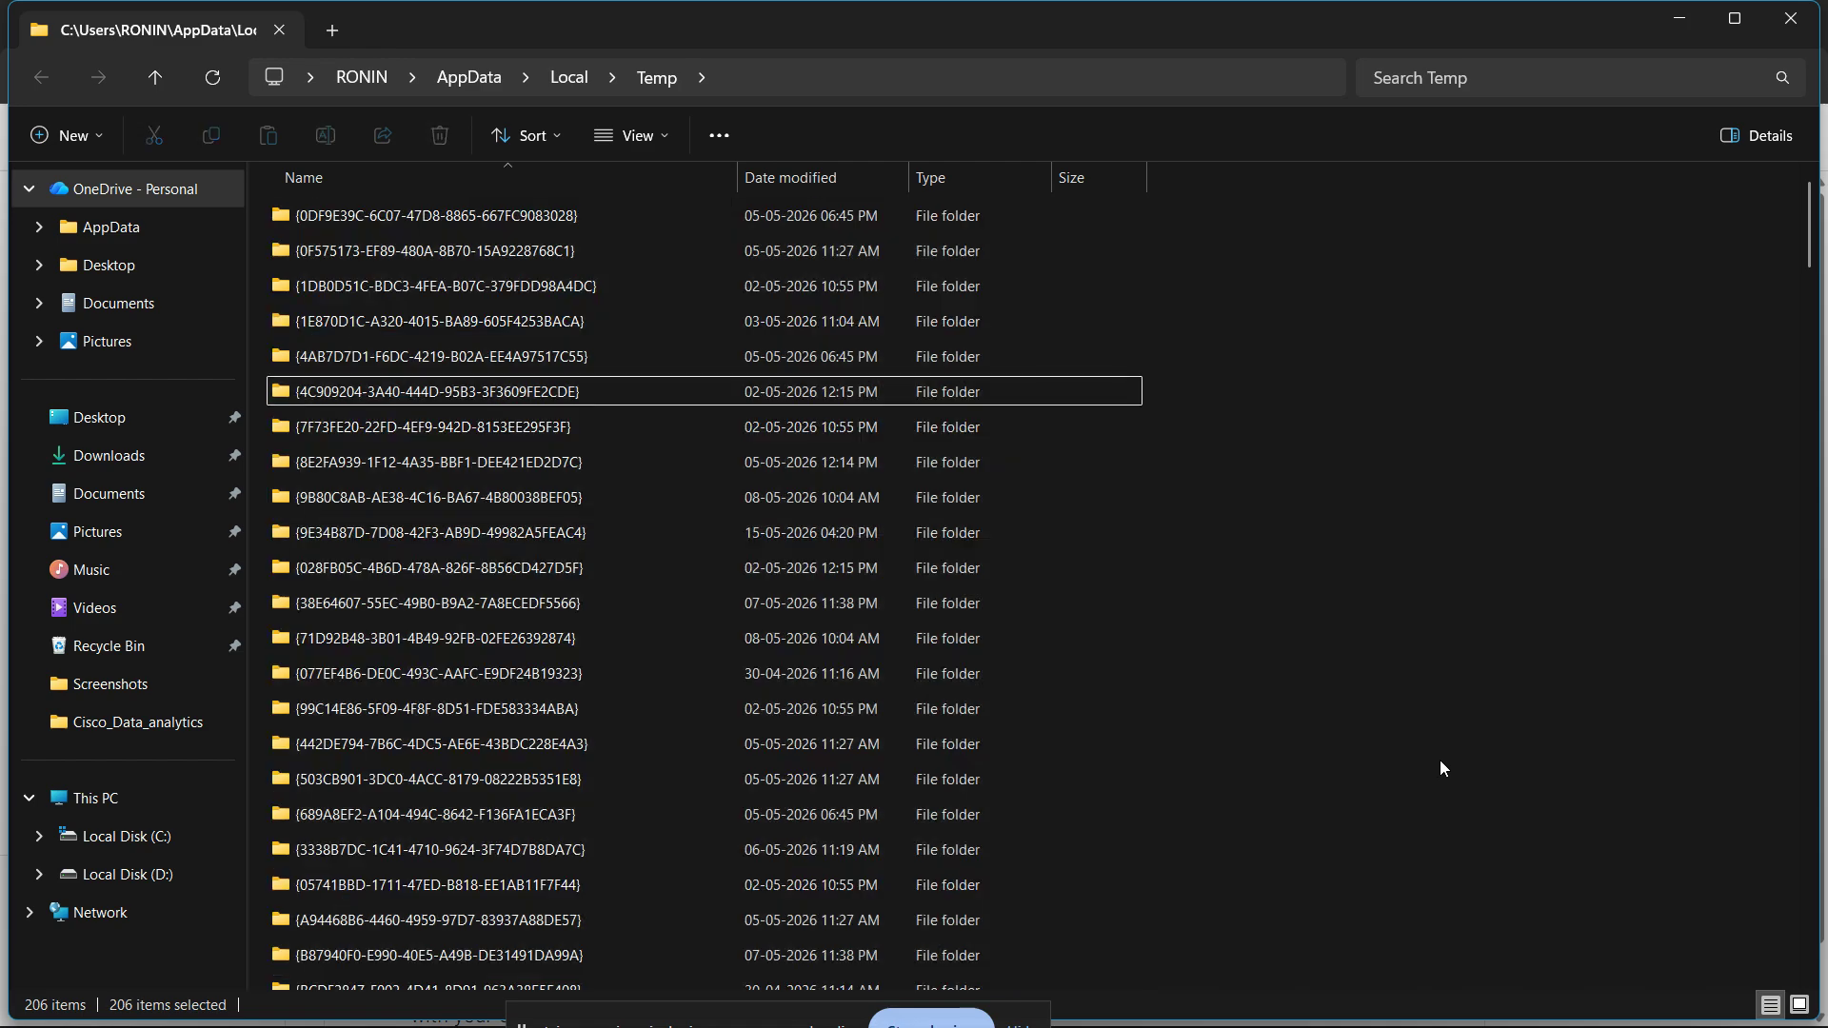
left_click(1790, 19)
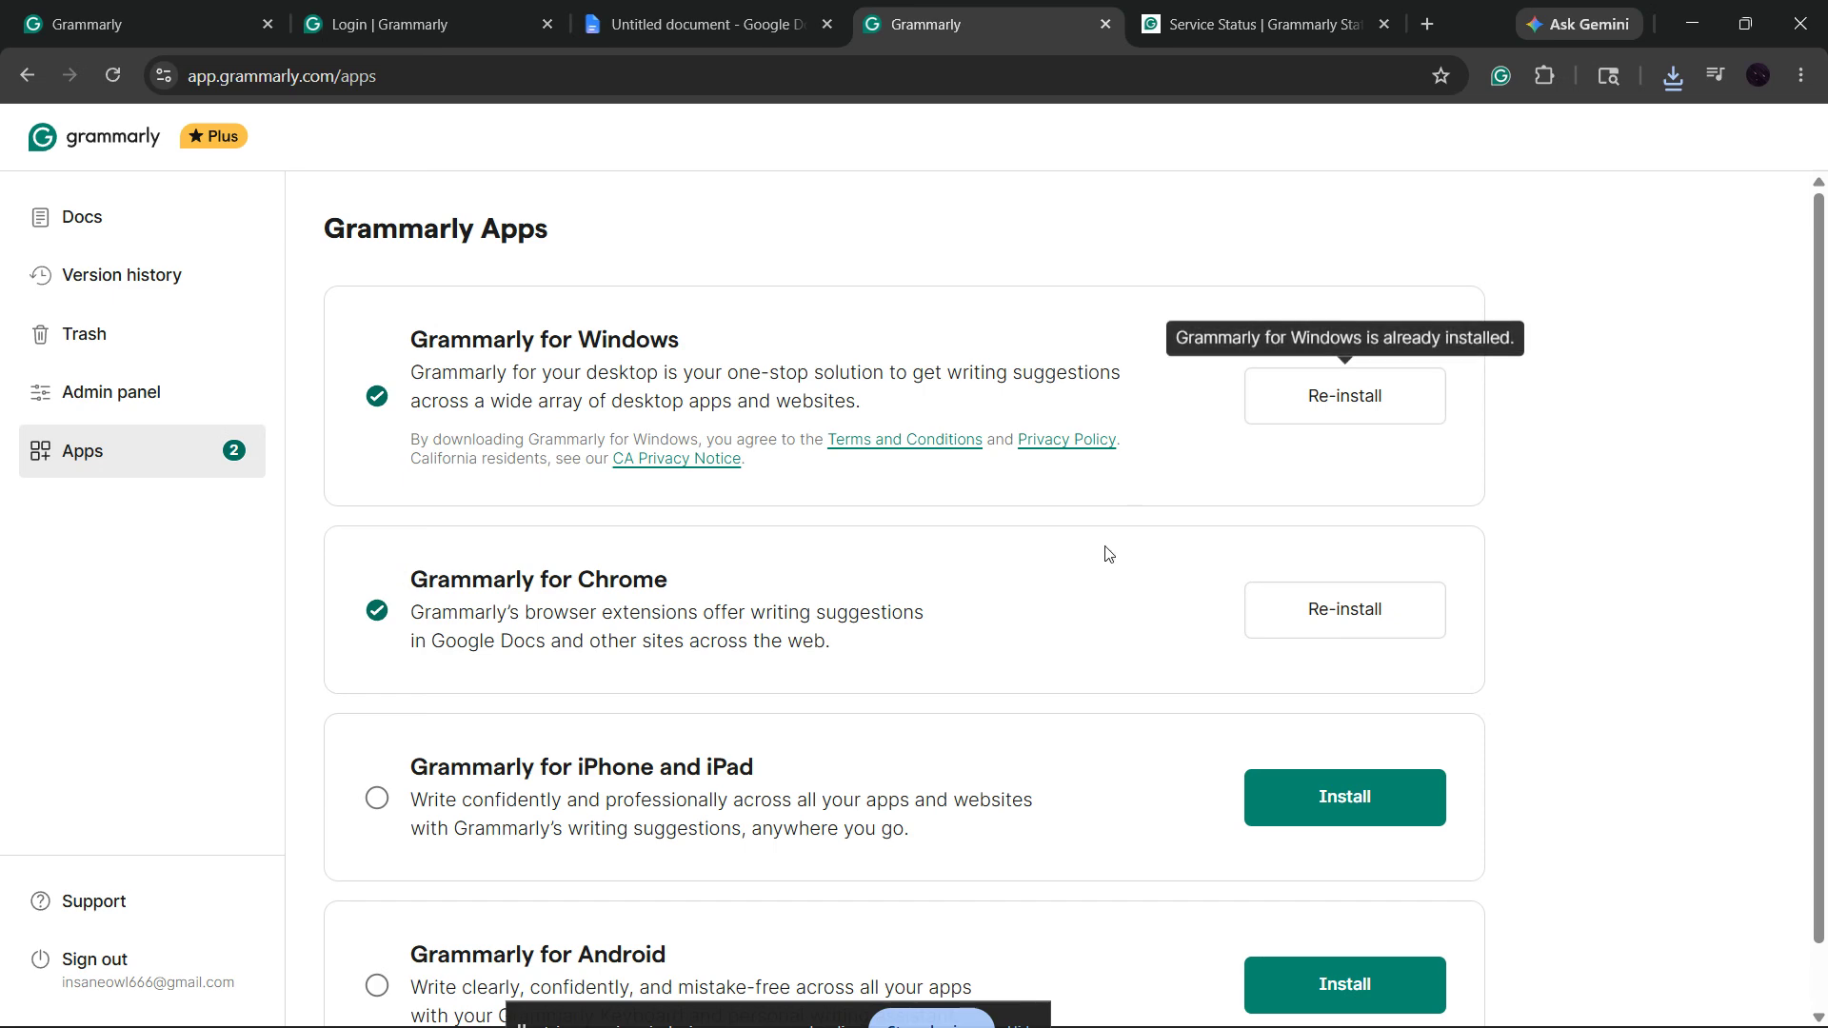
Step: Return to the Music folder and launch the Grammarly installer with administrator rights again
mouse_move(1104, 1027)
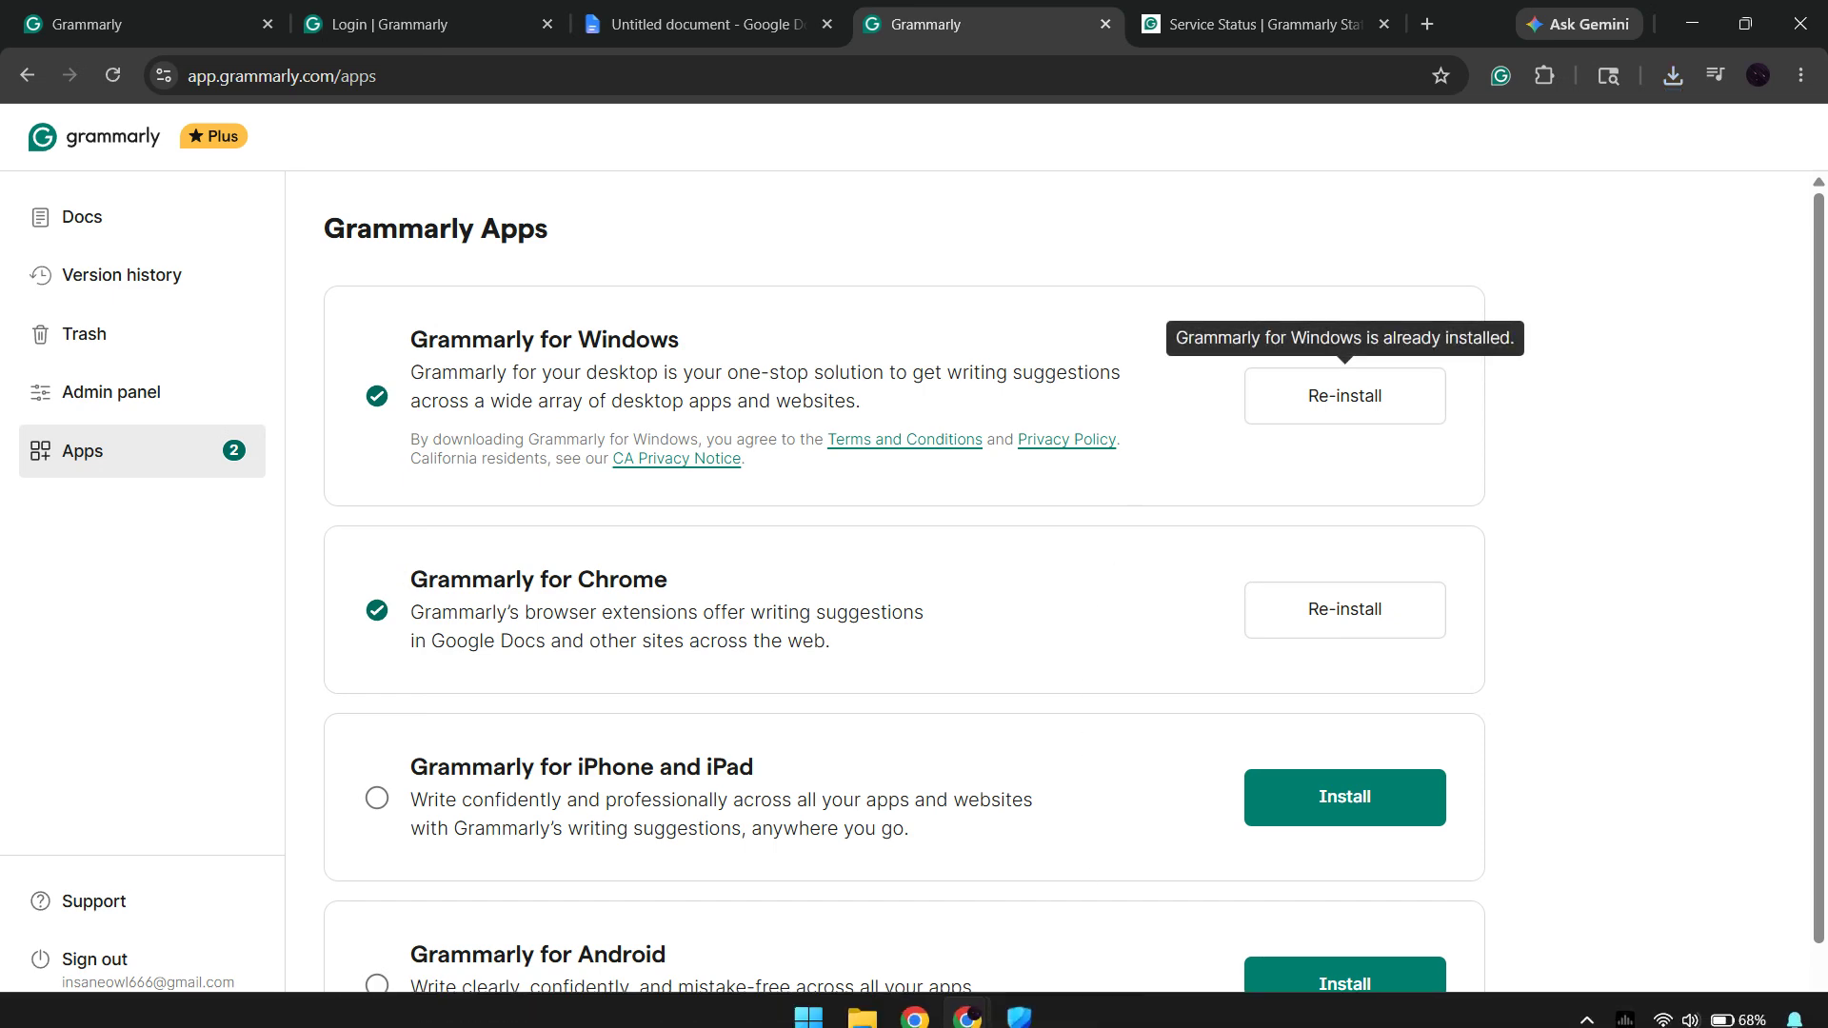
left_click(863, 1018)
double_click(1182, 312)
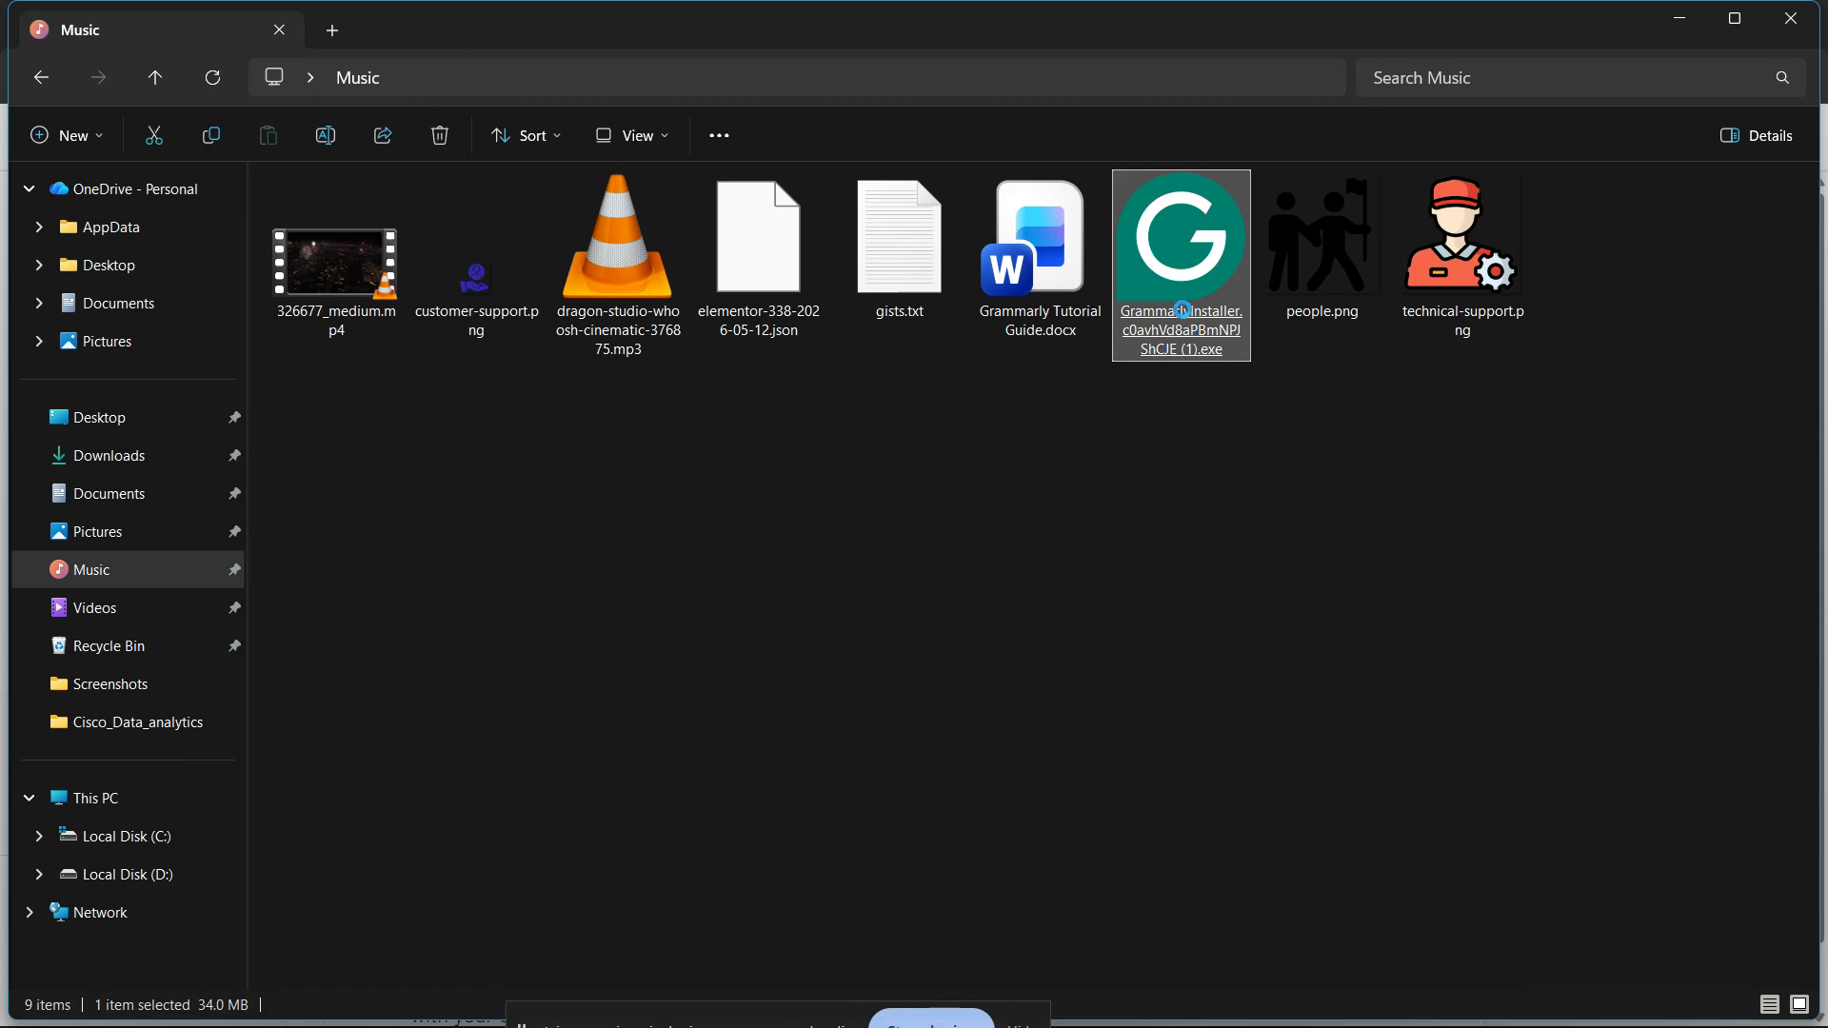
right_click(1182, 312)
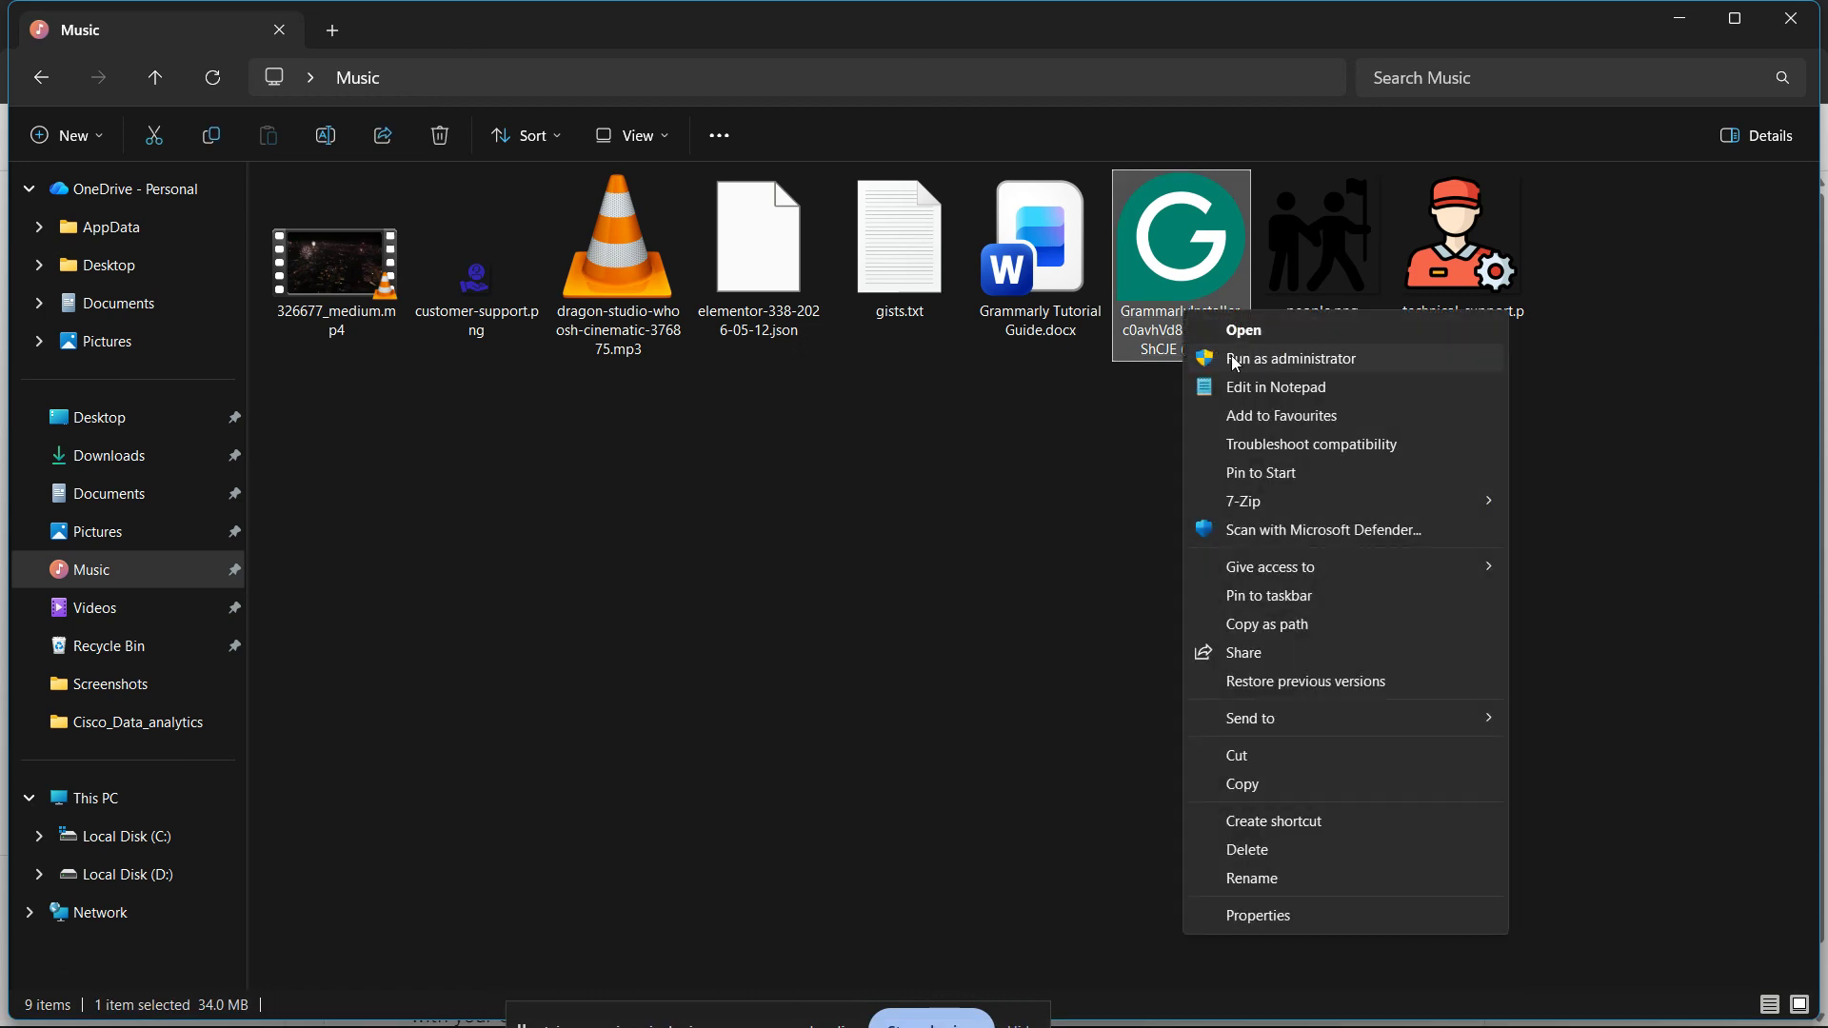
left_click(1238, 362)
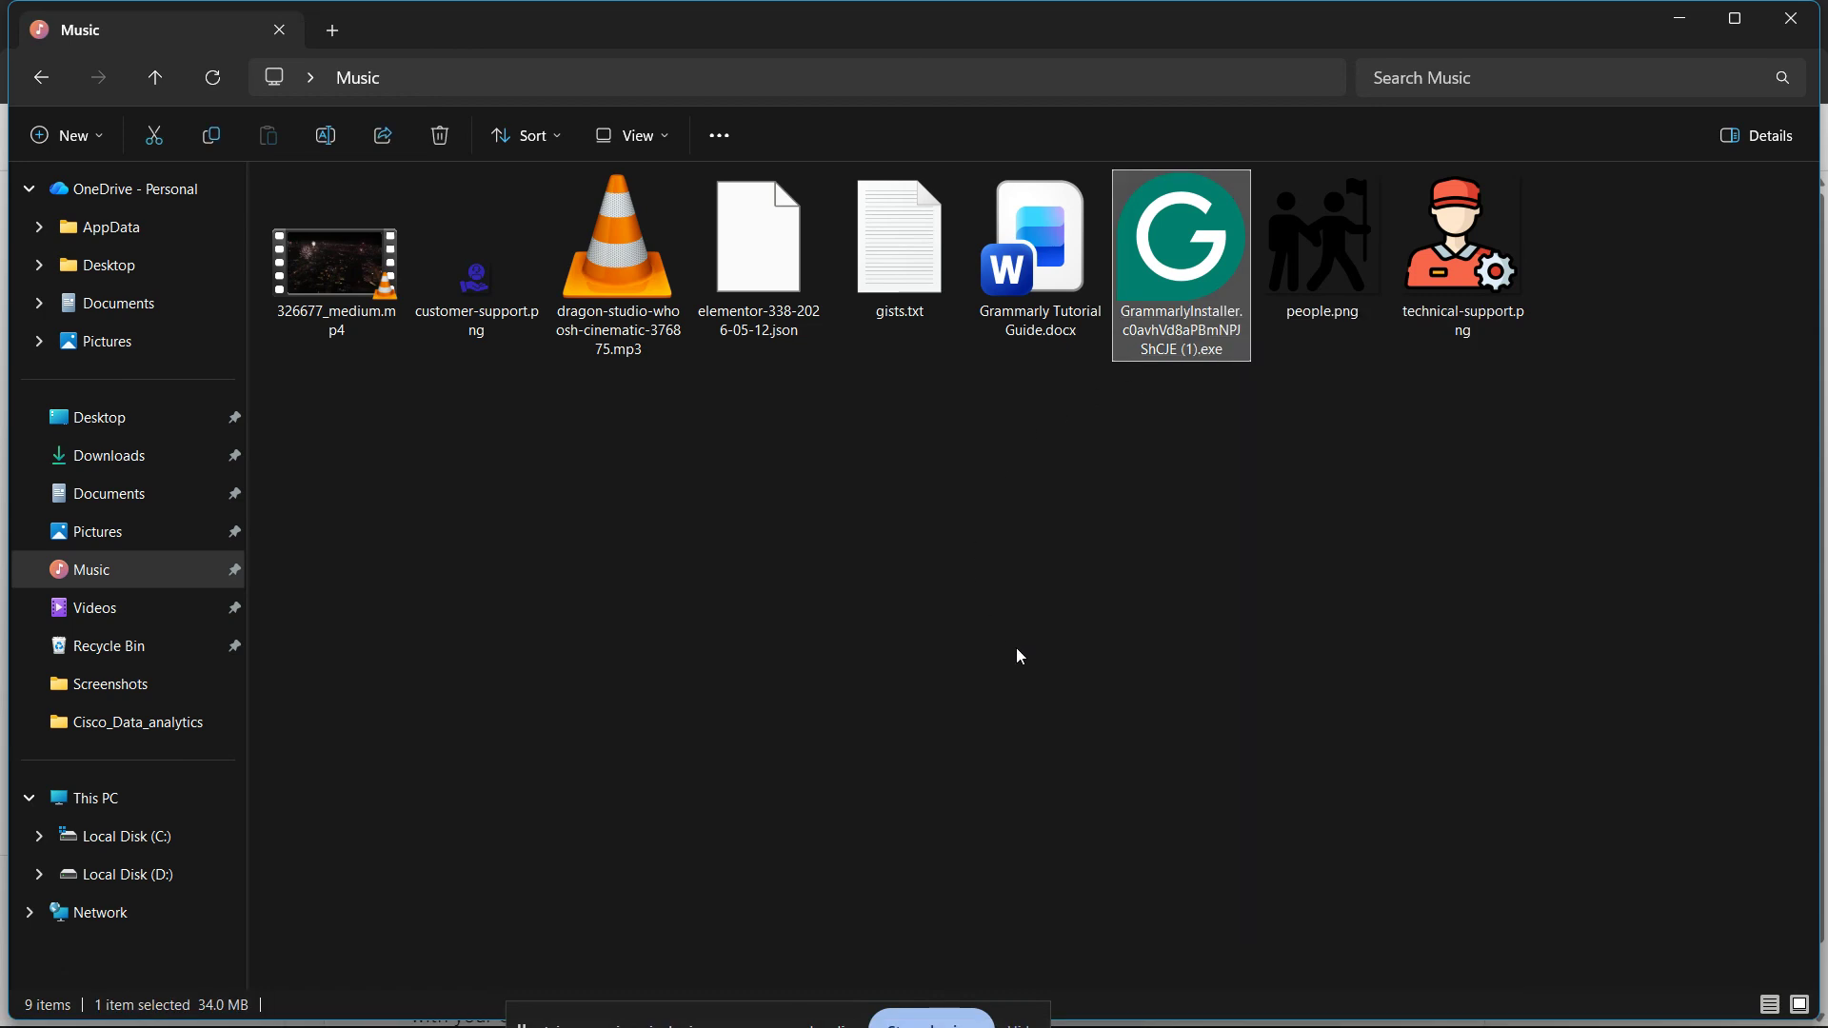
left_click(1131, 653)
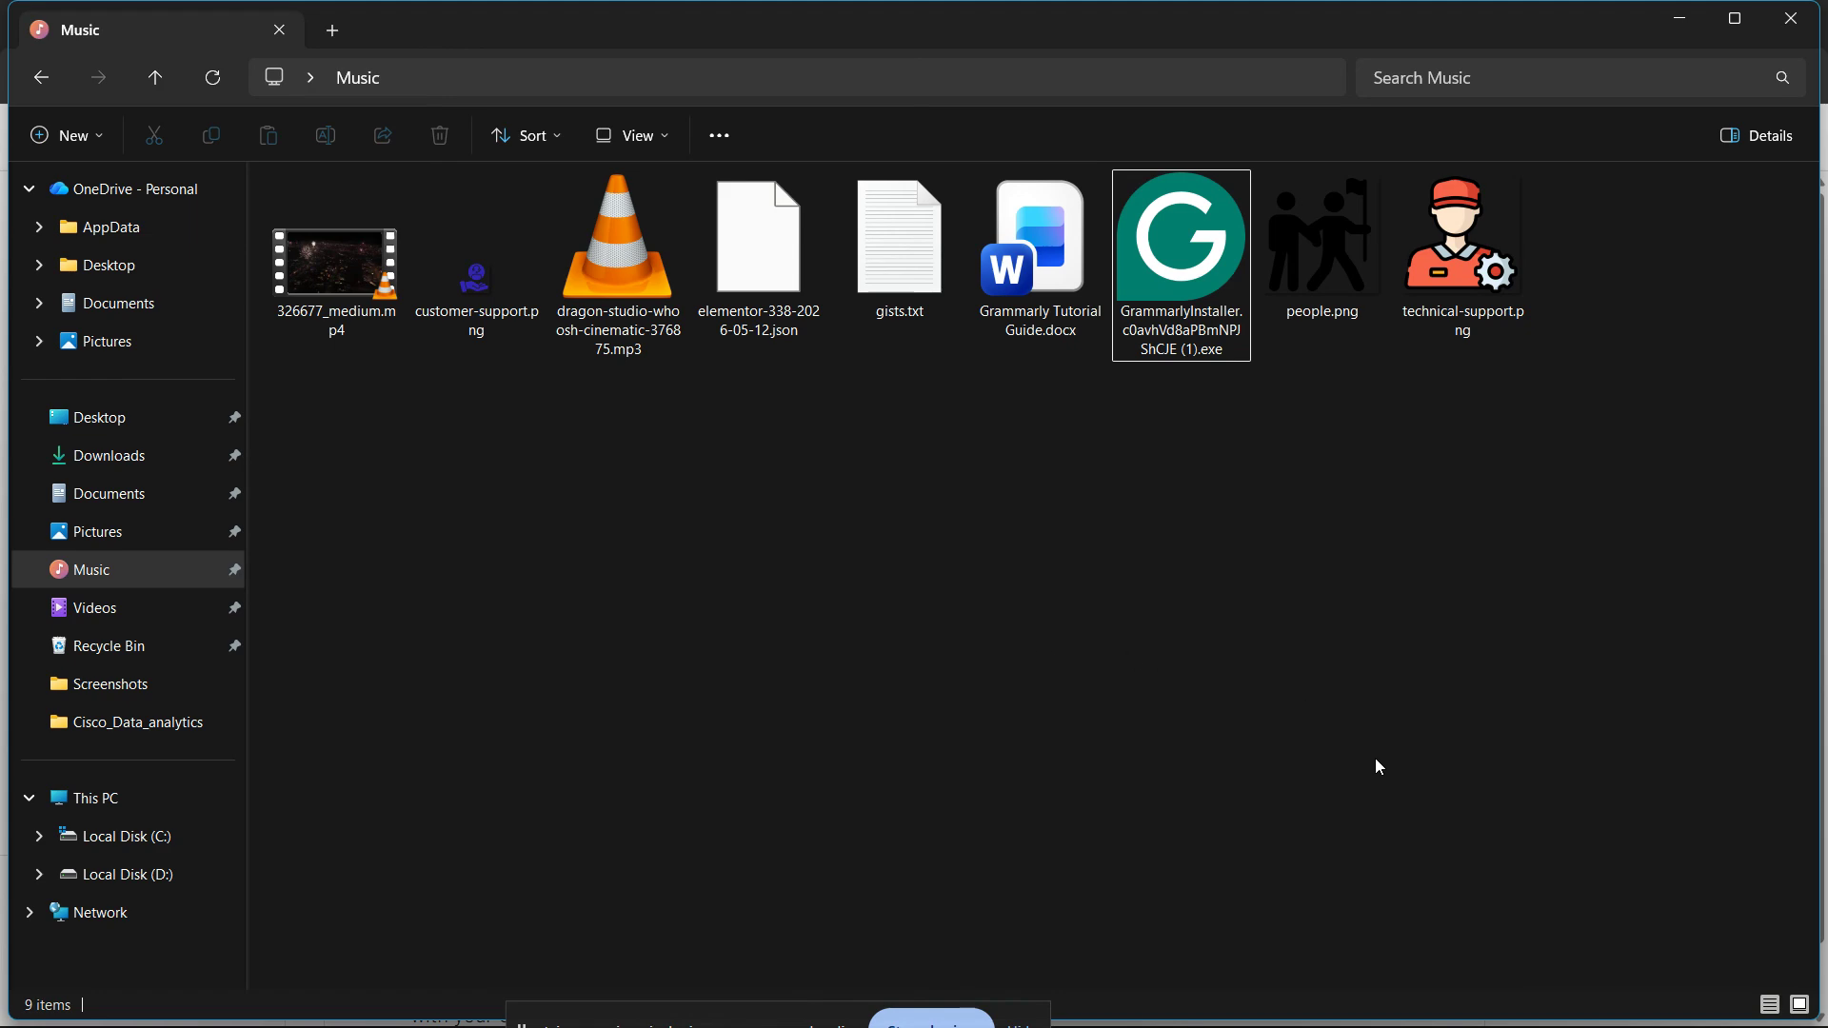
left_click(1172, 323)
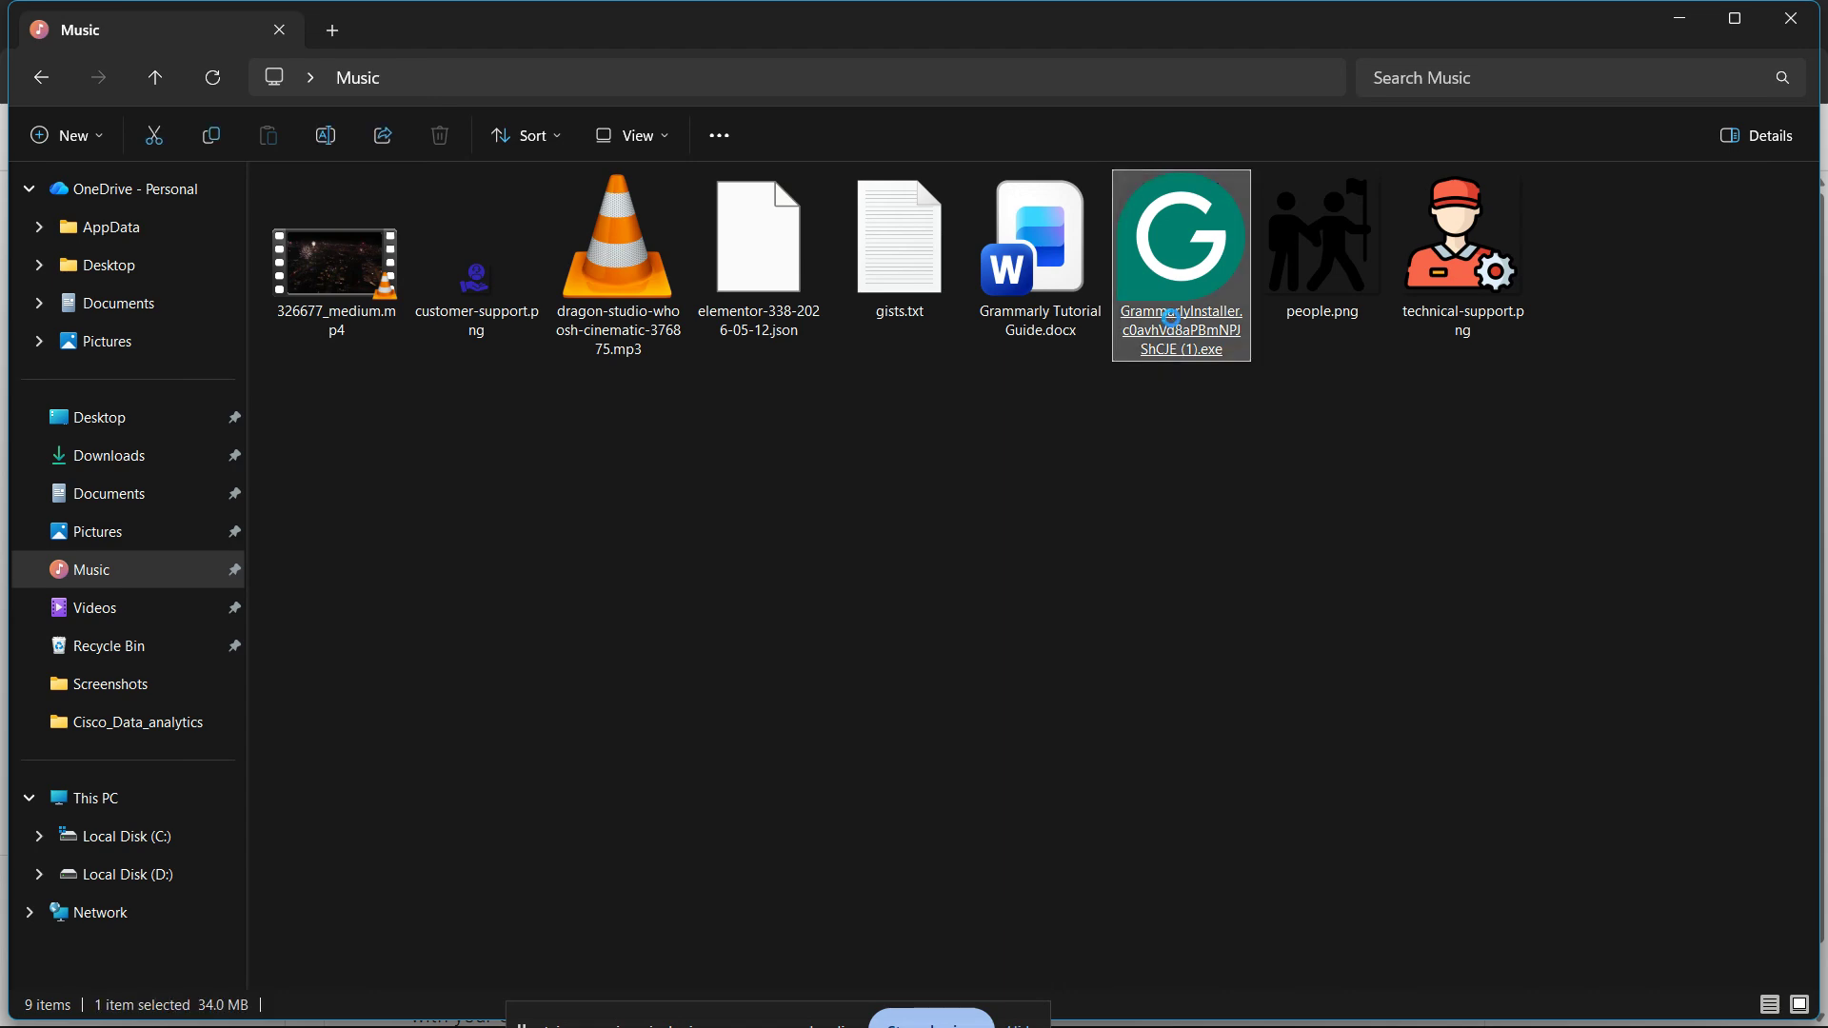
right_click(1173, 322)
left_click(994, 512)
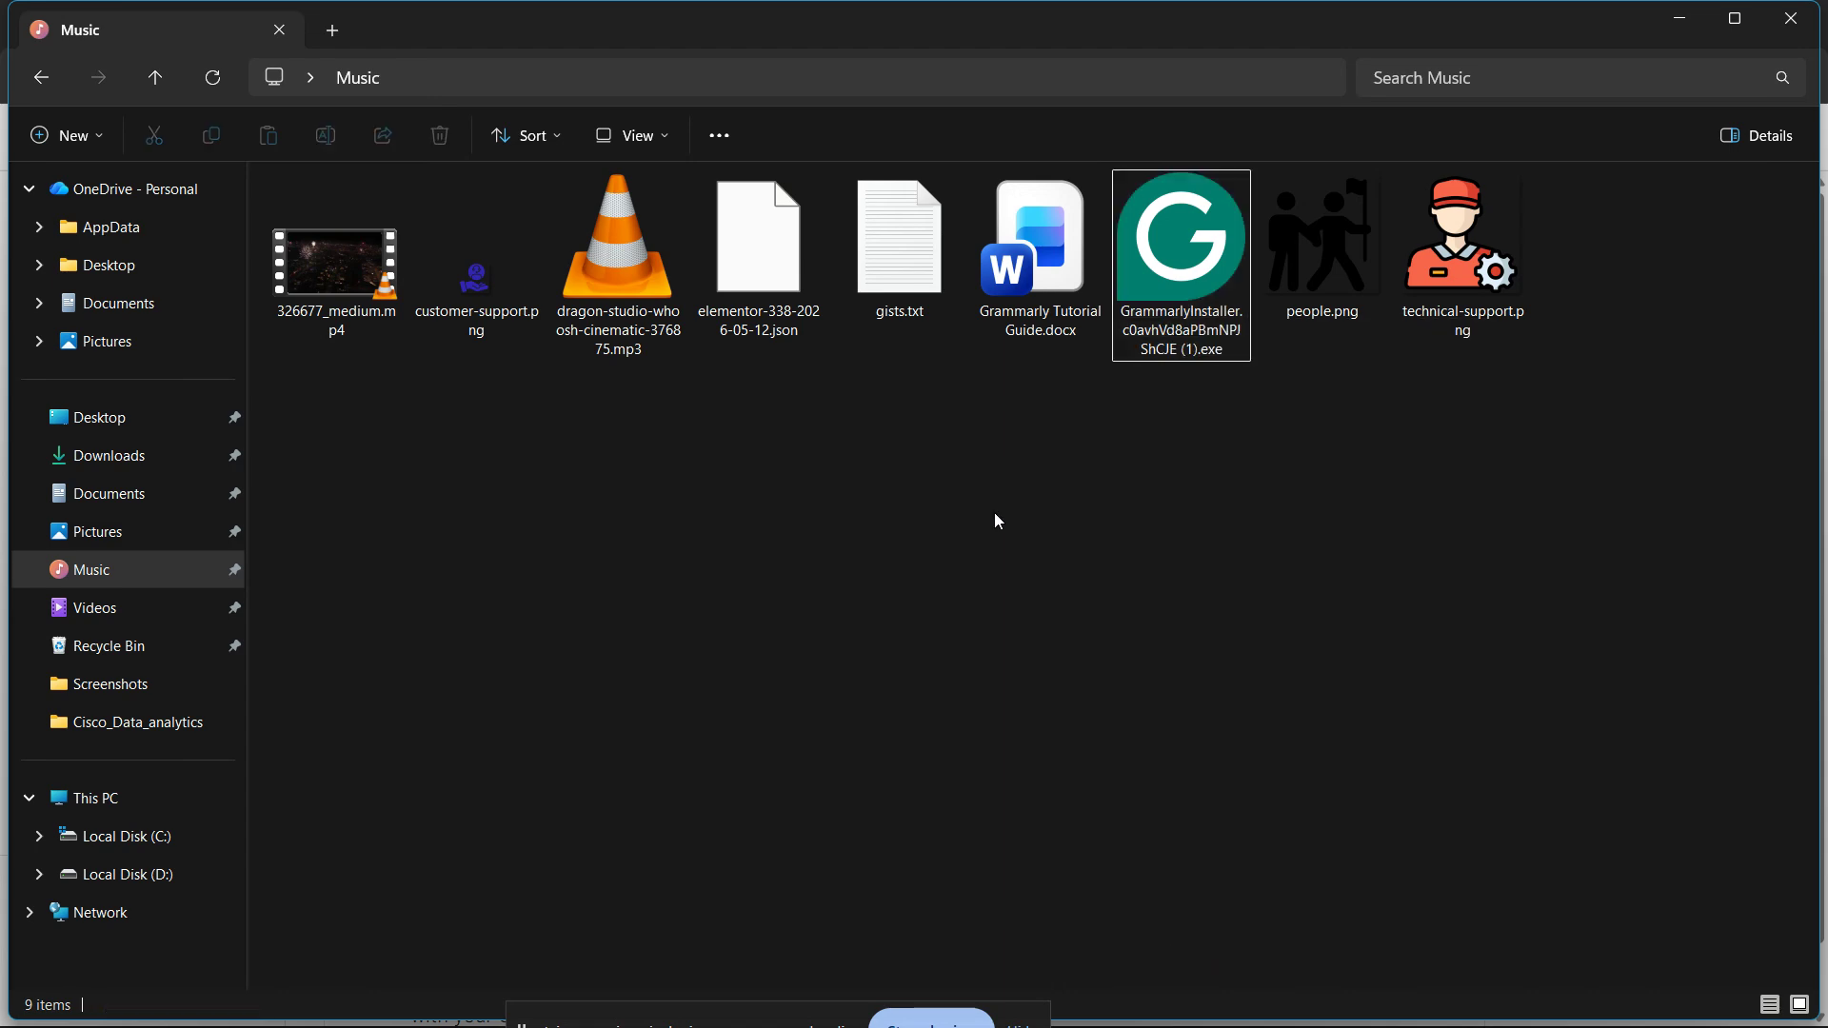
Step: Check the Real-time protection setting in Windows Security, then minimize the open windows to return to Grammarly Apps in Chrome
mouse_move(1214, 1017)
left_click(1019, 1000)
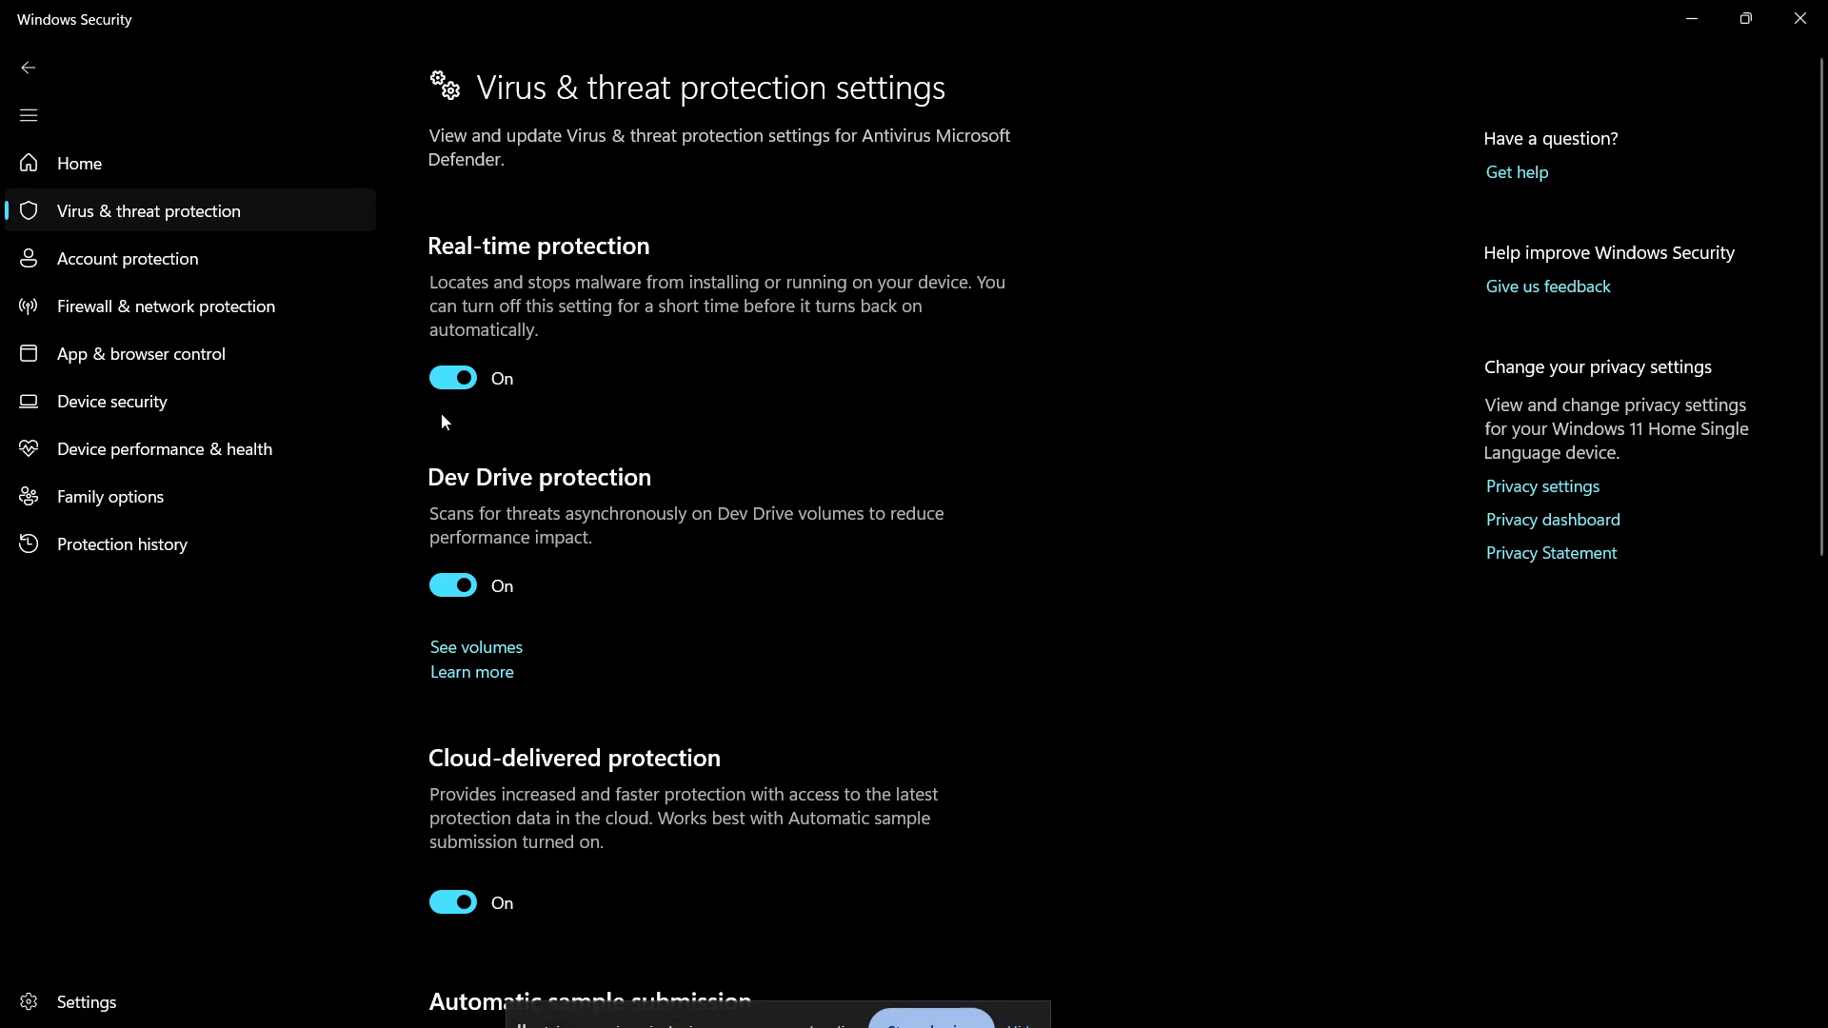
left_click(1696, 19)
left_click(1694, 11)
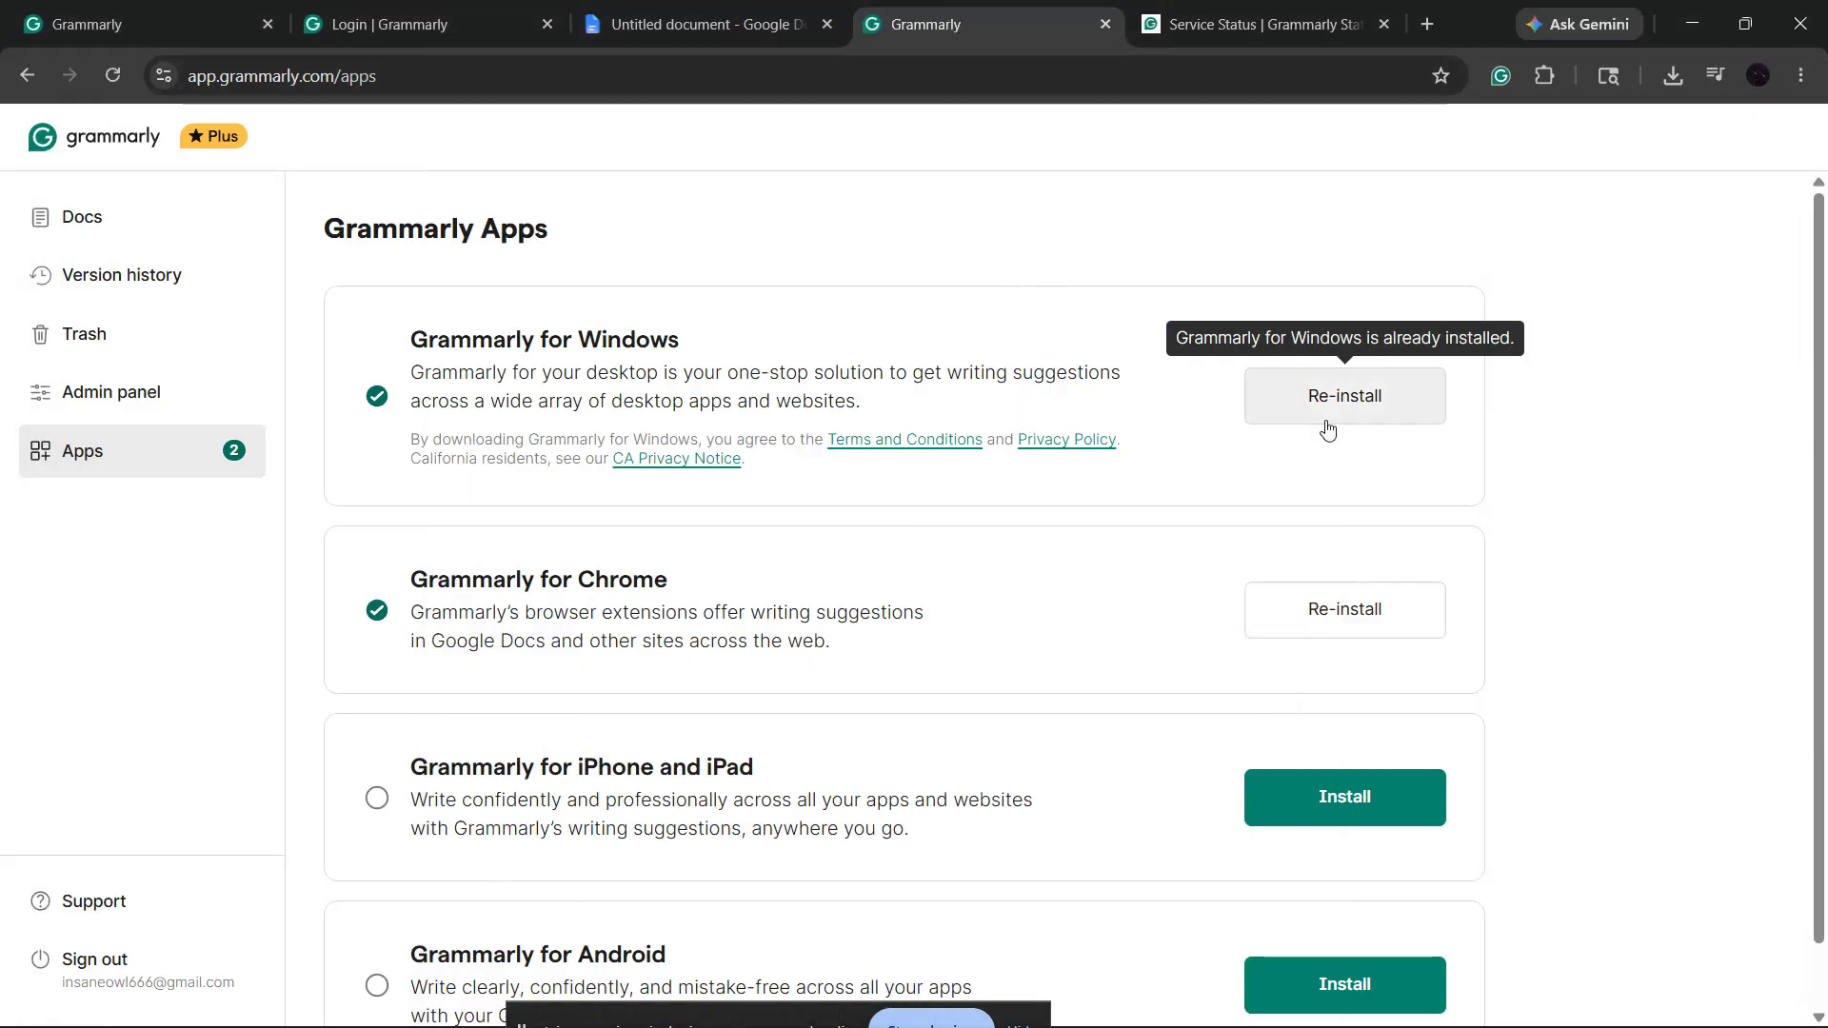